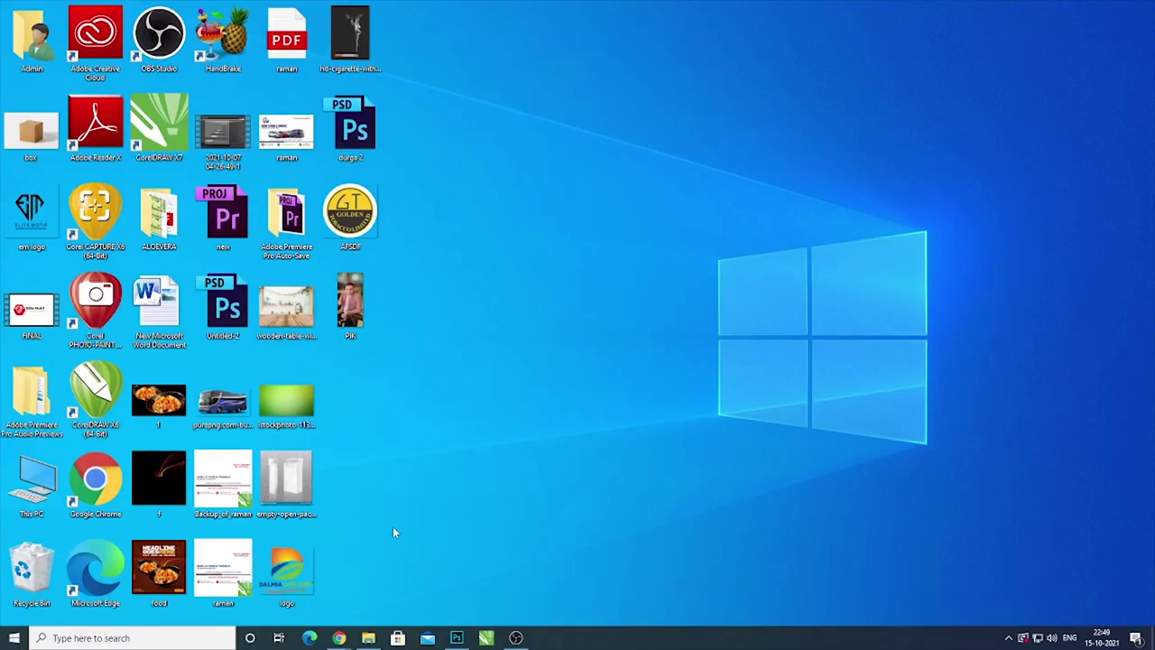
# - Minimize Photoshop and open box.jpg from the desktop with Adobe Photoshop CC 2017
pyautogui.click(457, 638)
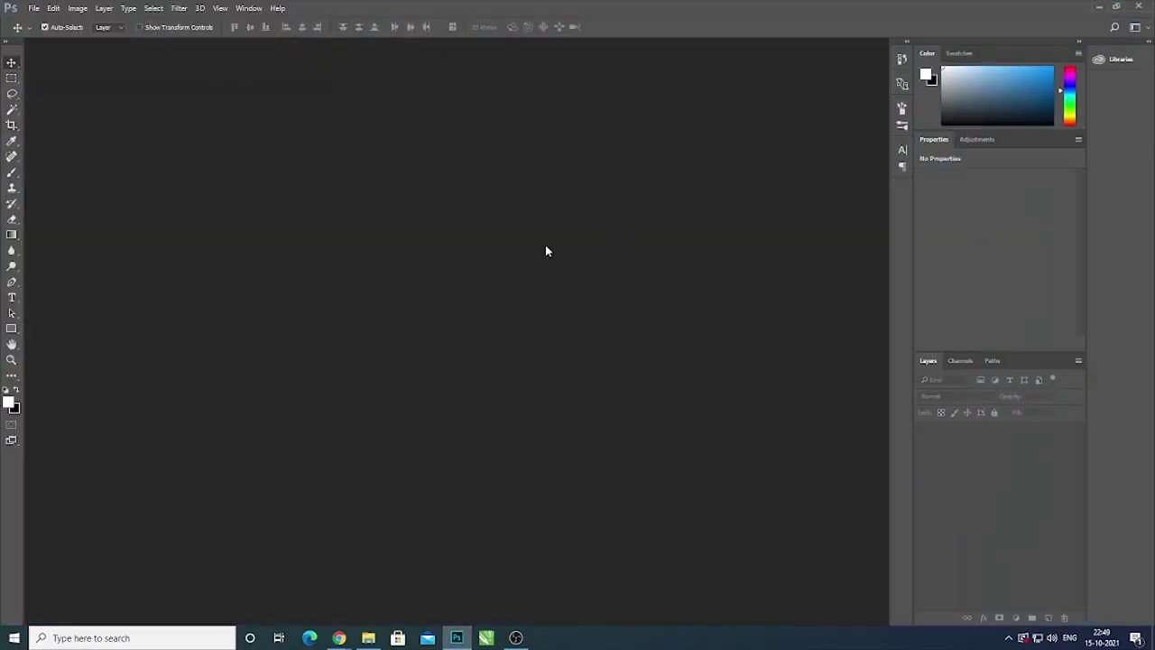
pyautogui.click(1099, 8)
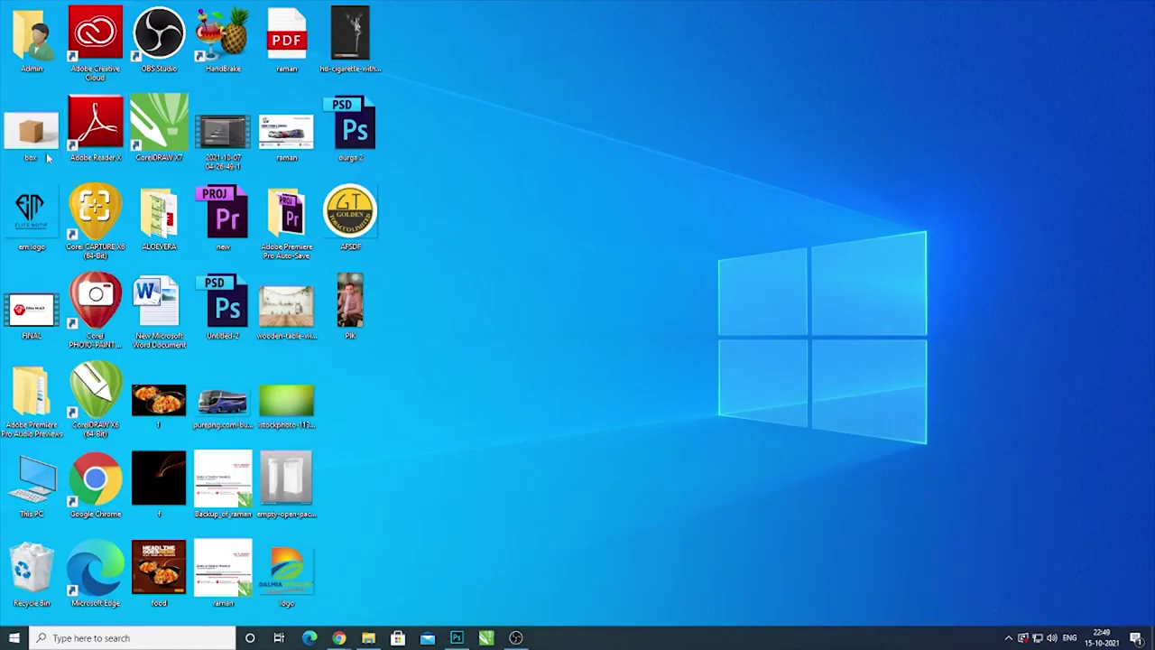
pyautogui.rightClick(34, 137)
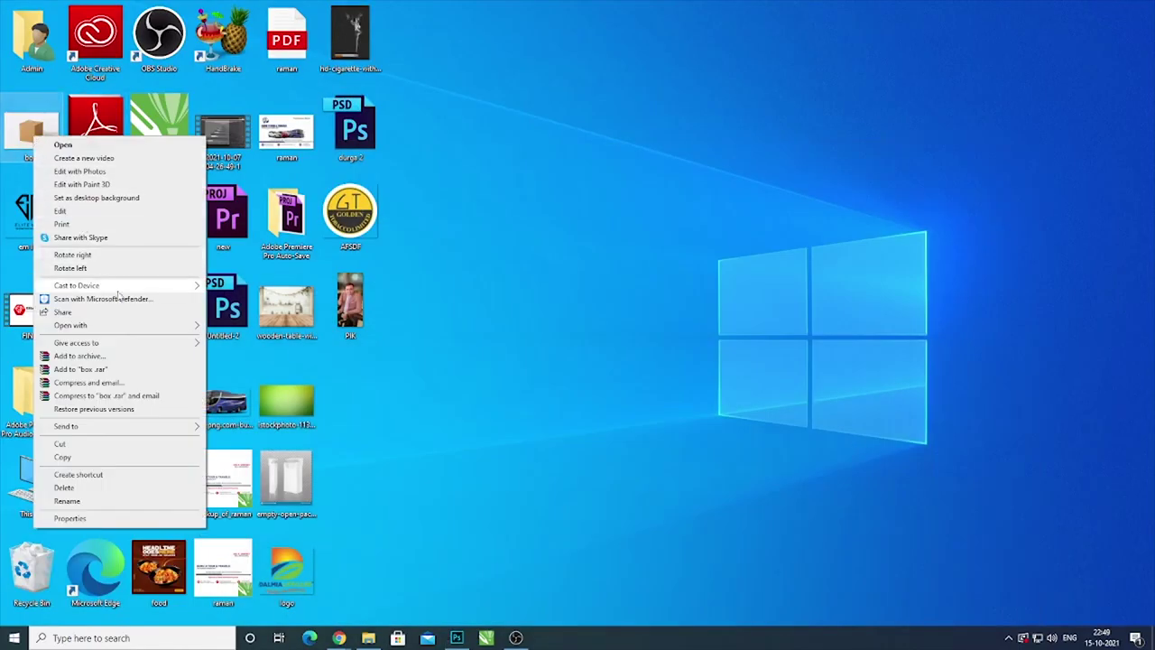
pyautogui.moveTo(117, 325)
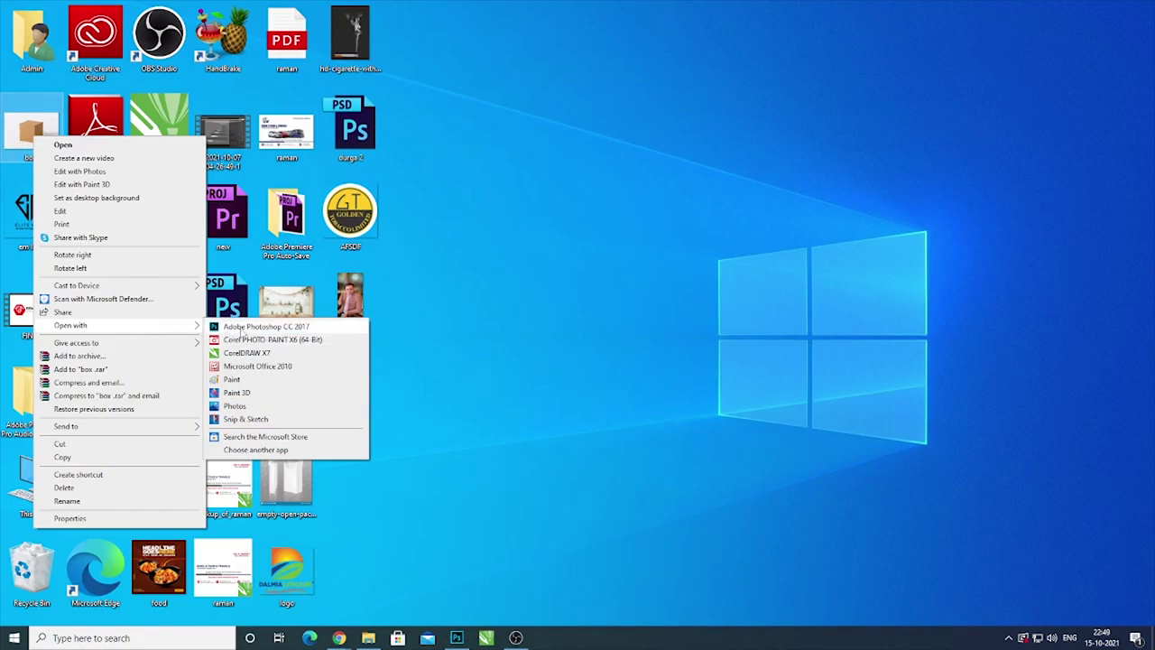
pyautogui.click(241, 329)
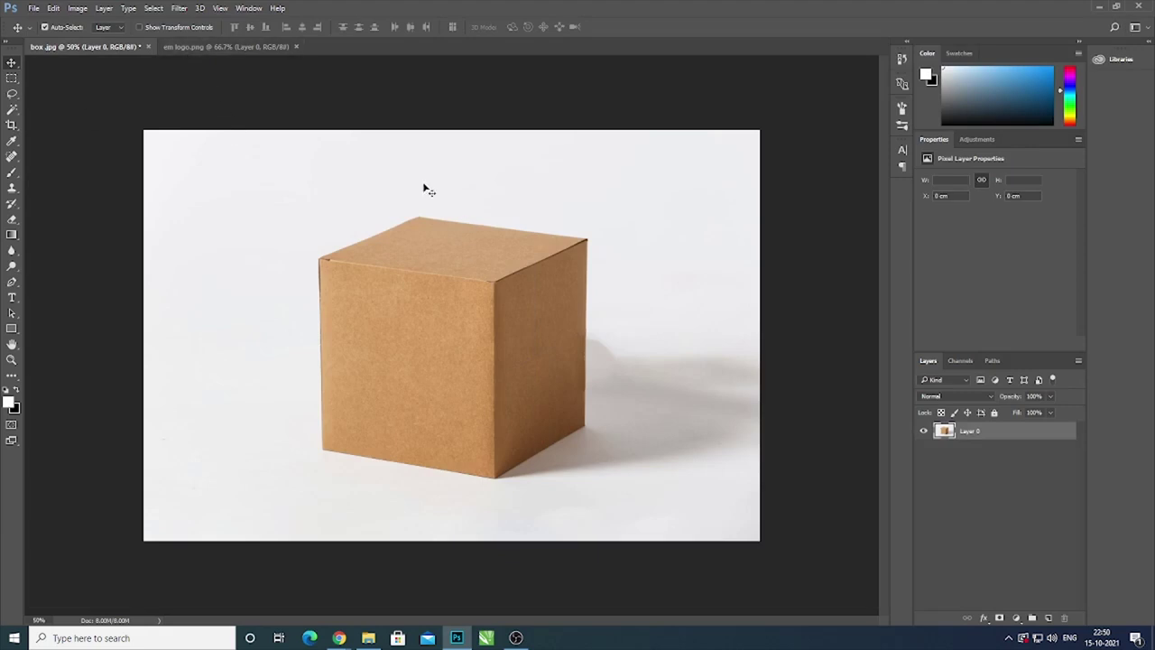
# - Select and copy the entire em logo.png canvas, then return to box.jpg
pyautogui.click(193, 46)
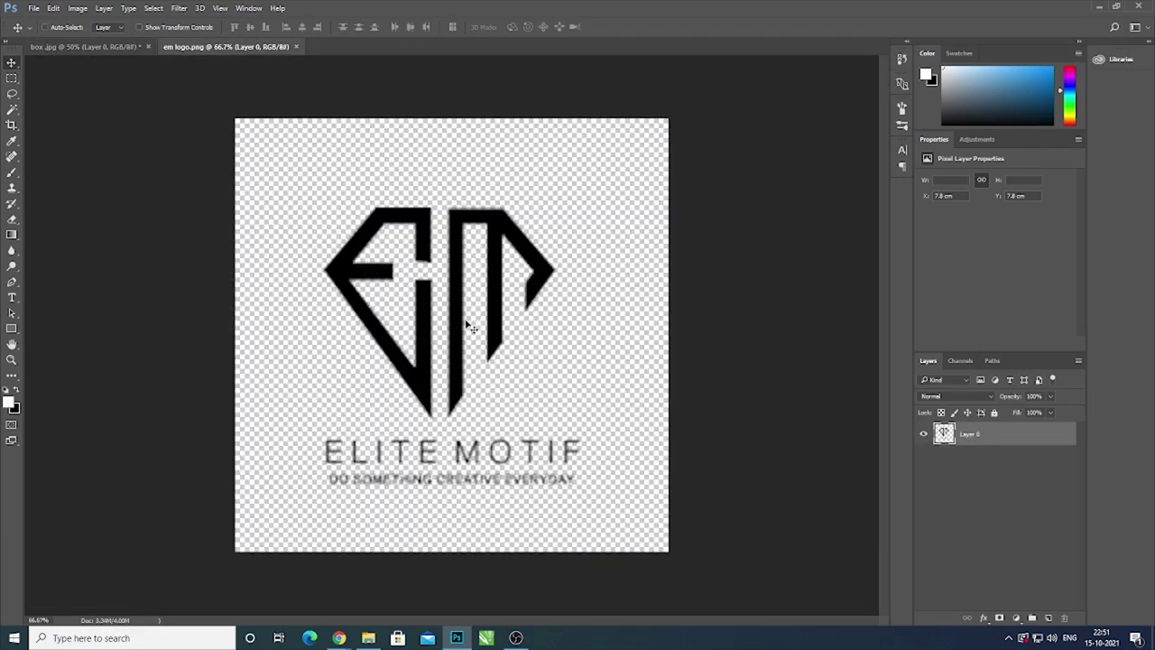
pyautogui.hotkey('ctrl', 'a')
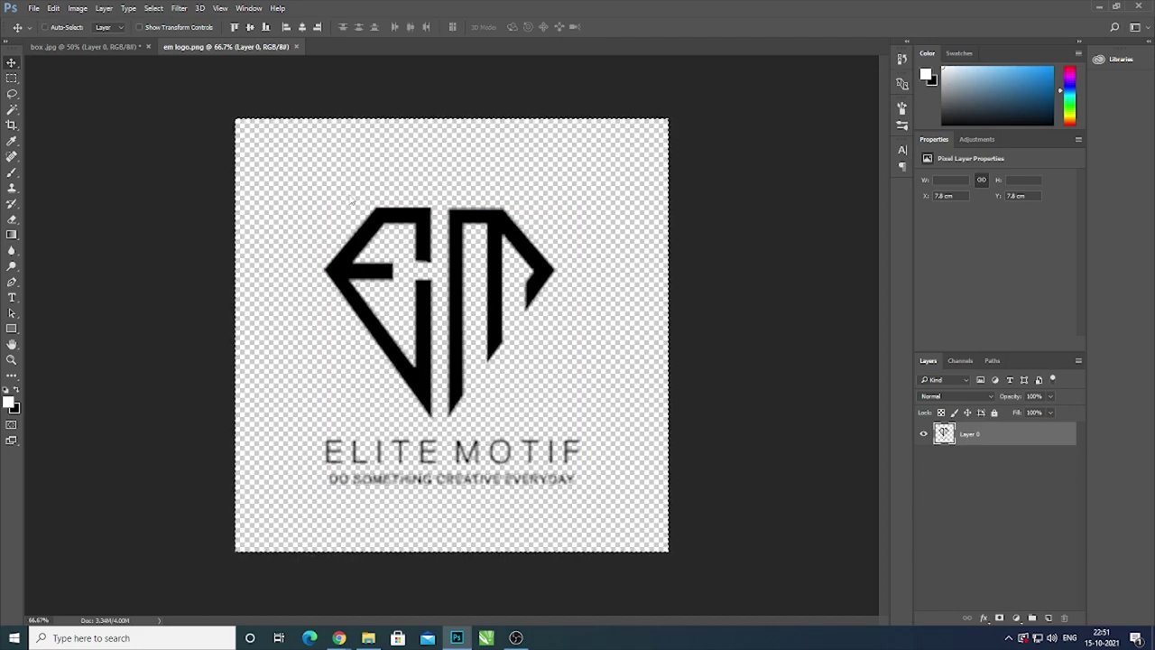
pyautogui.hotkey('ctrl', 'c')
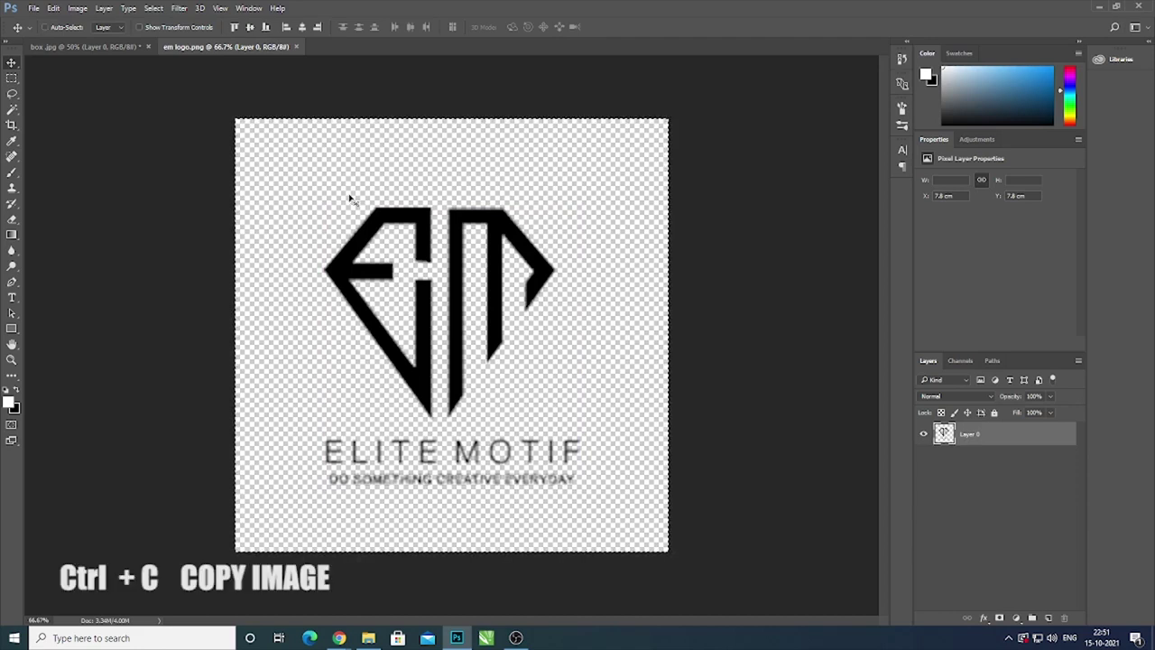
pyautogui.click(99, 52)
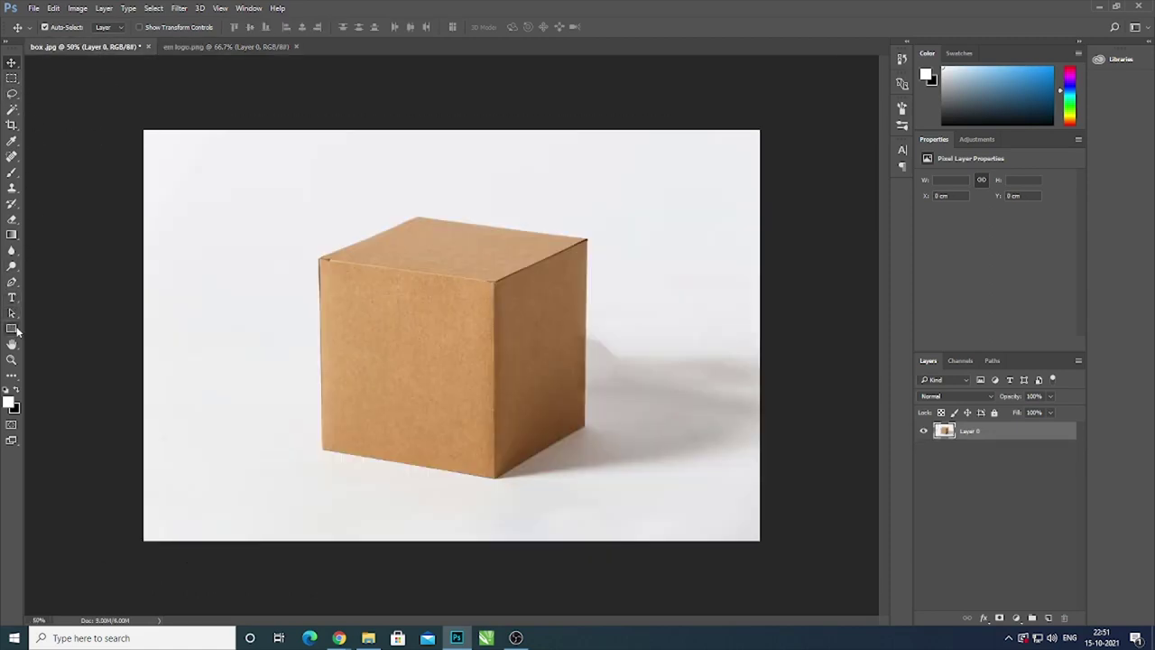
# - In Vanishing Point, draw a perspective plane over the box's right side face
pyautogui.click(181, 8)
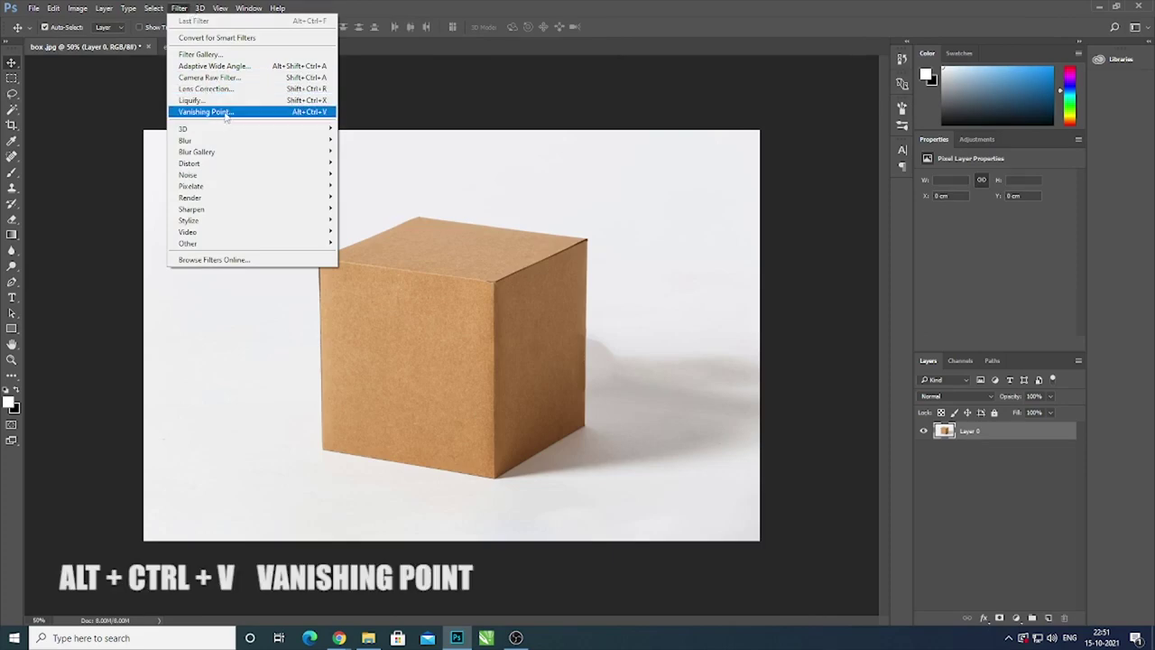
pyautogui.click(207, 112)
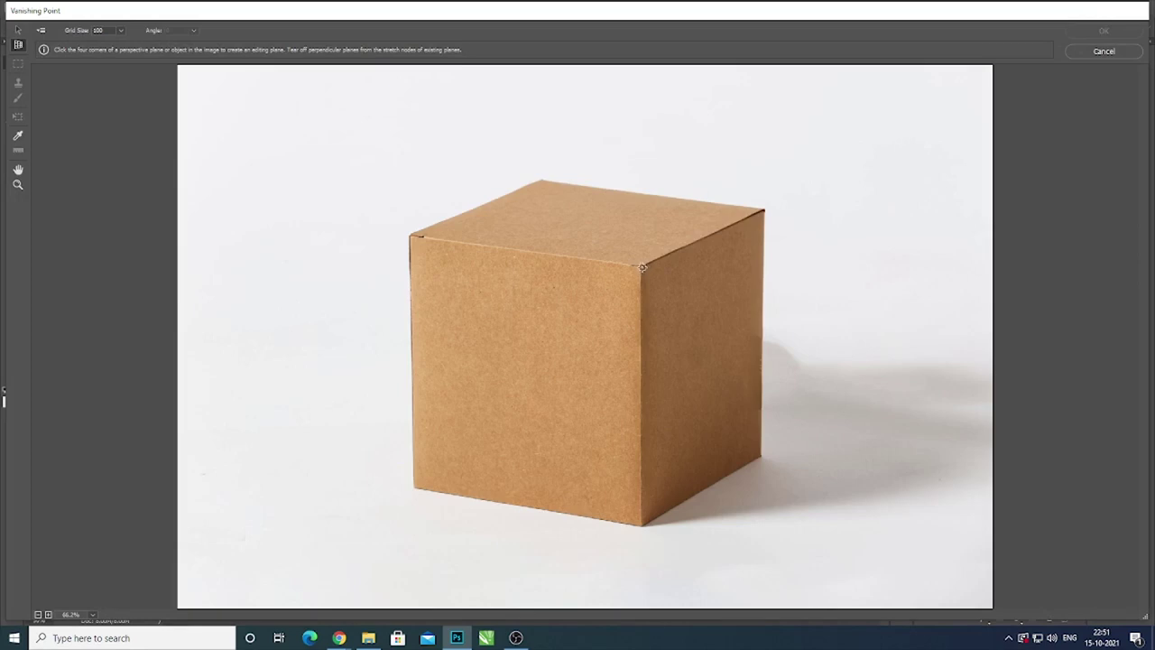
pyautogui.click(641, 267)
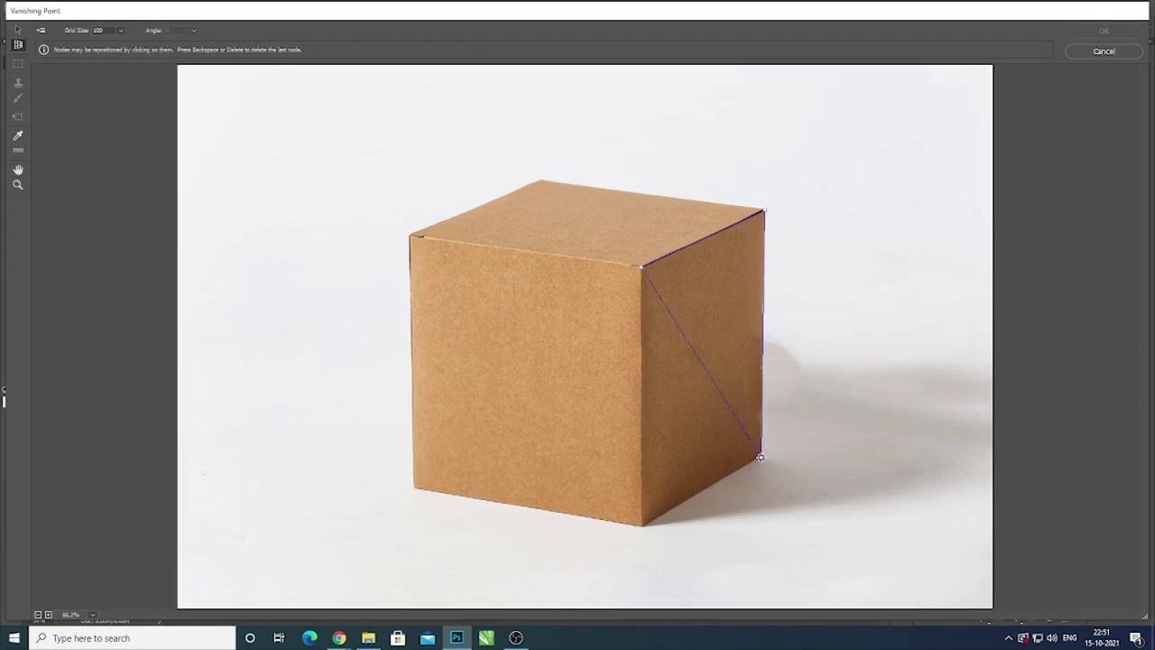
pyautogui.click(760, 458)
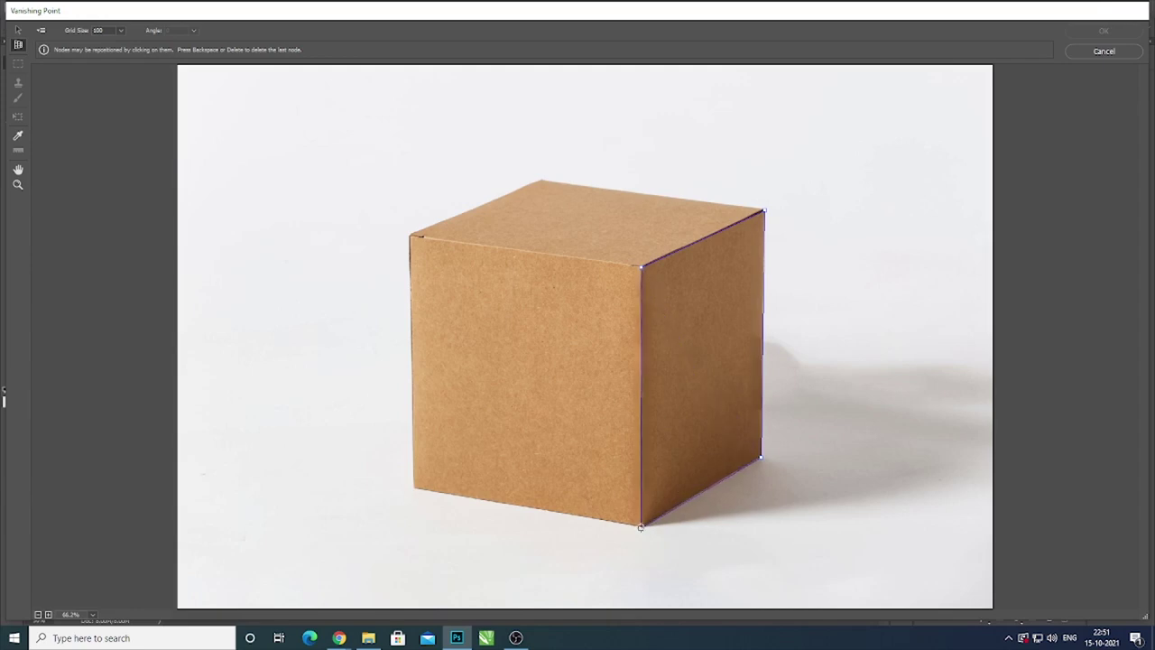
pyautogui.click(640, 526)
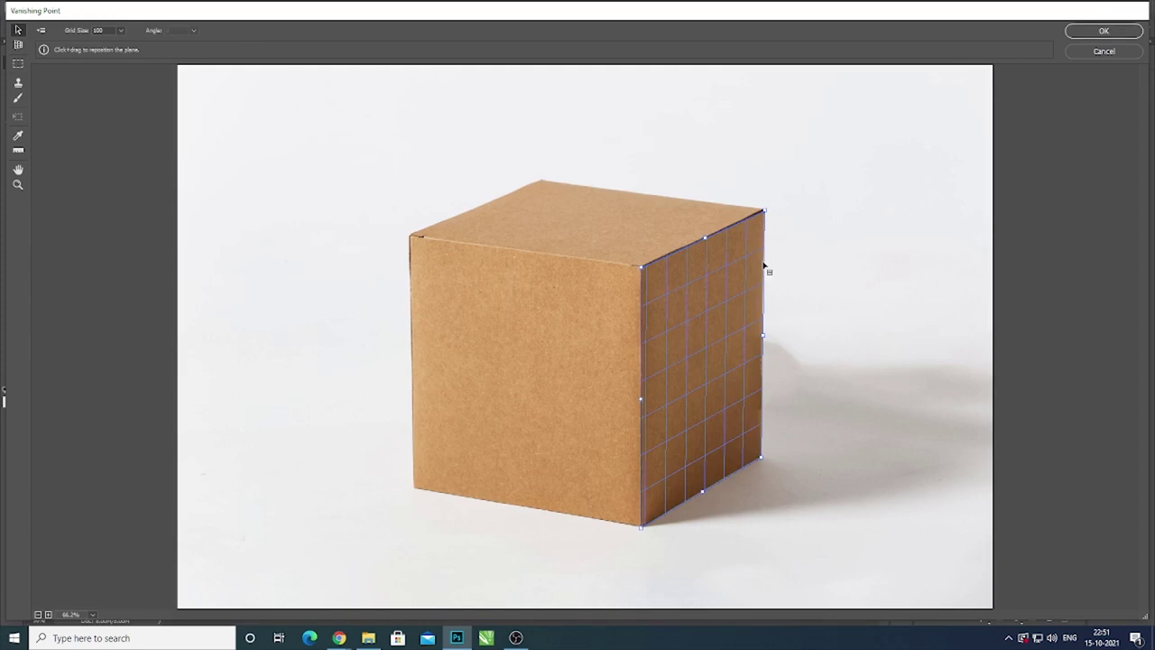
# - Snap the side plane's corner nodes onto the box edges at 200%, then paste the logo
pyautogui.hotkey('ctrl', '+')
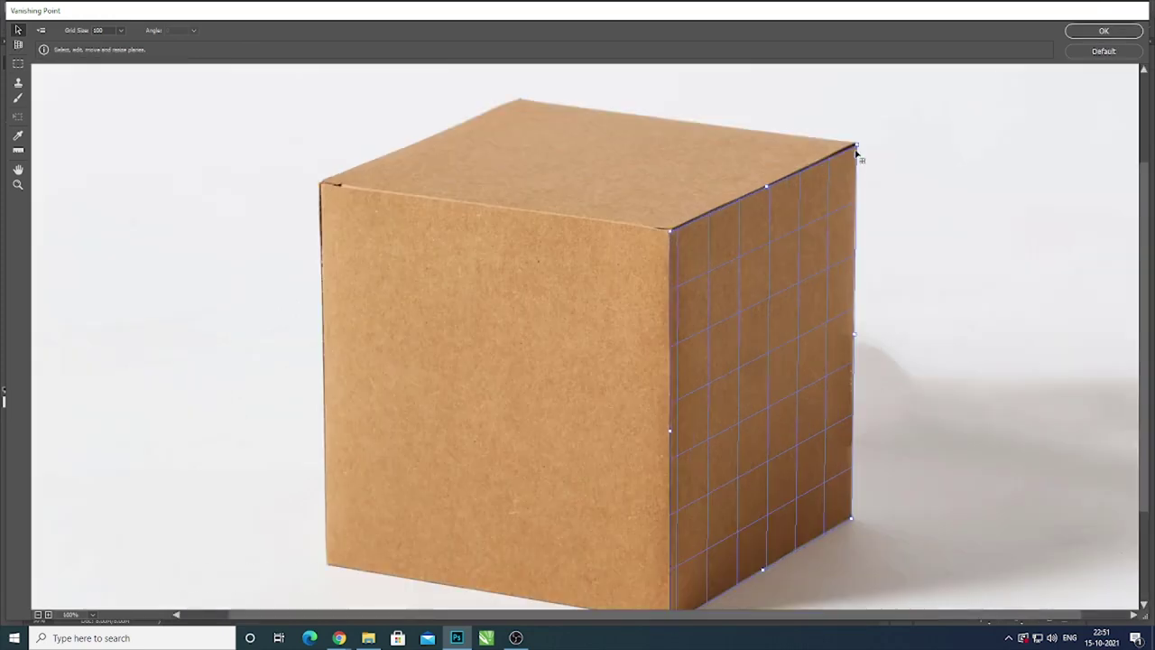
pyautogui.moveTo(838, 155); pyautogui.dragTo(763, 244)
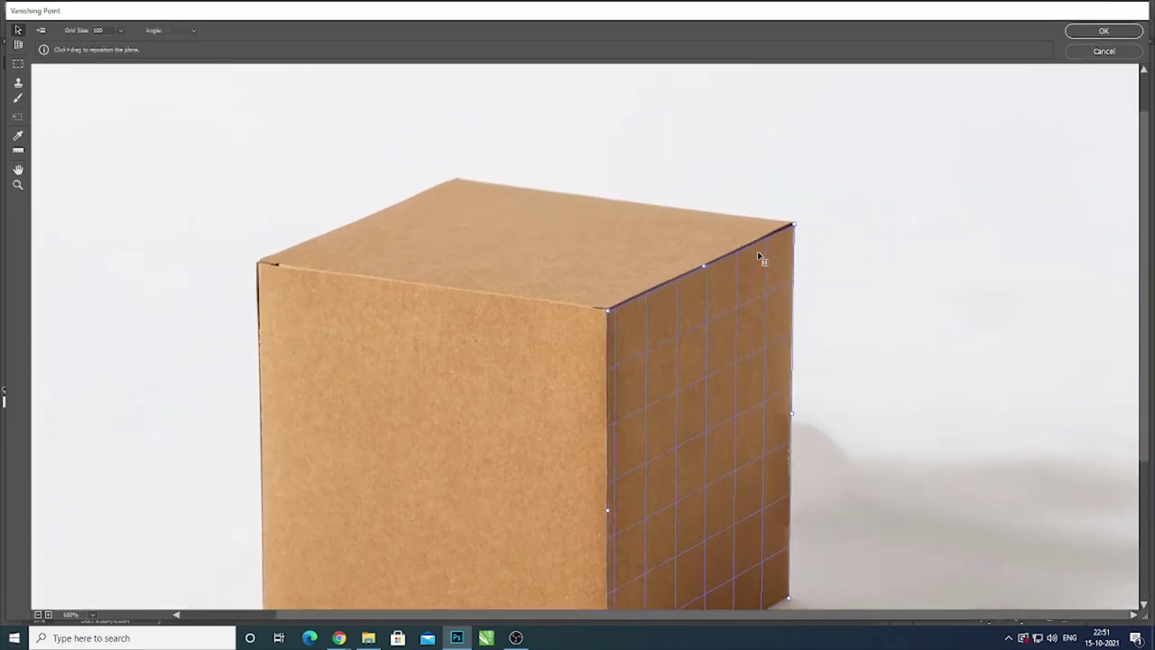
pyautogui.hotkey('ctrl', '+')
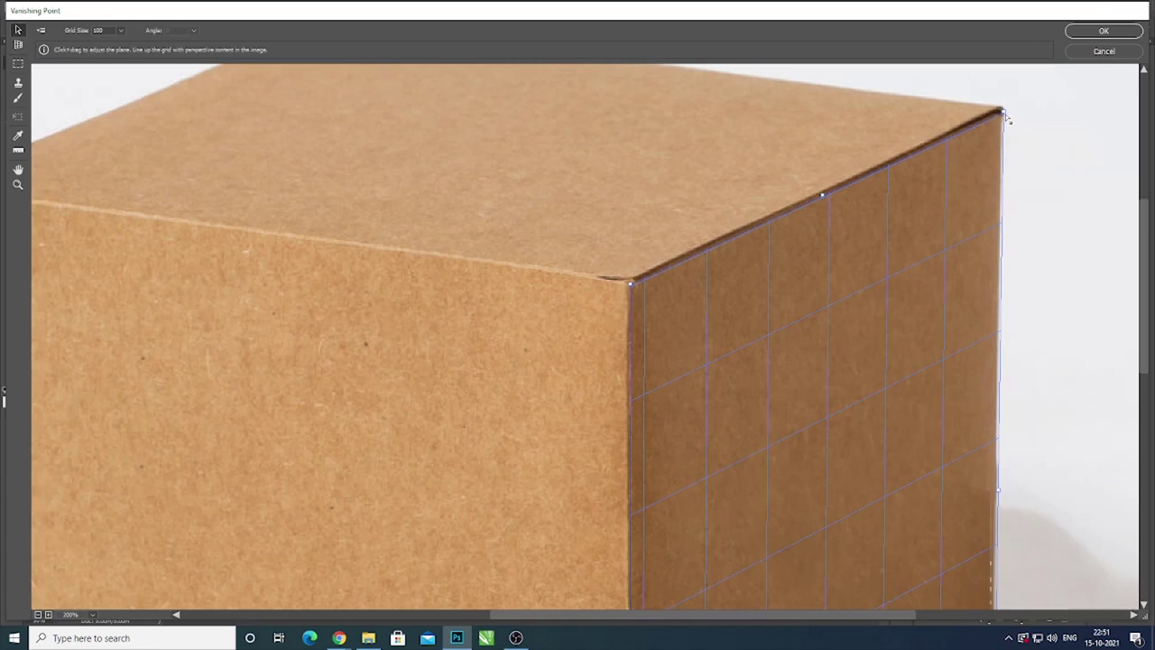
pyautogui.moveTo(1004, 116); pyautogui.dragTo(1001, 112)
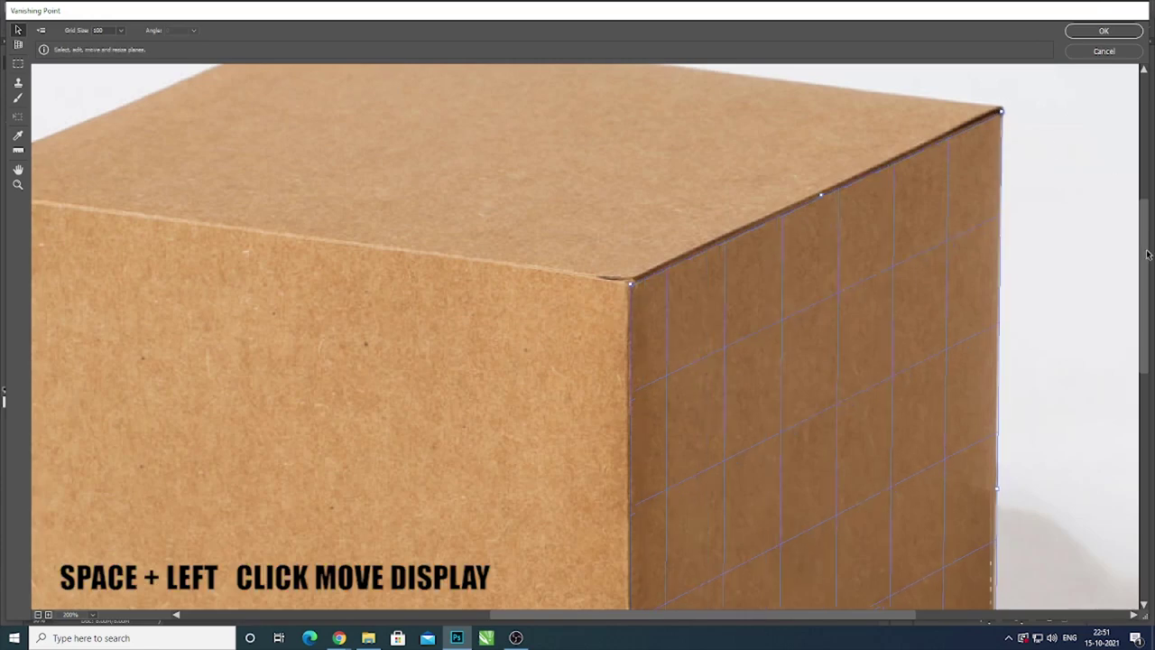
pyautogui.moveTo(1148, 254); pyautogui.dragTo(1134, 424)
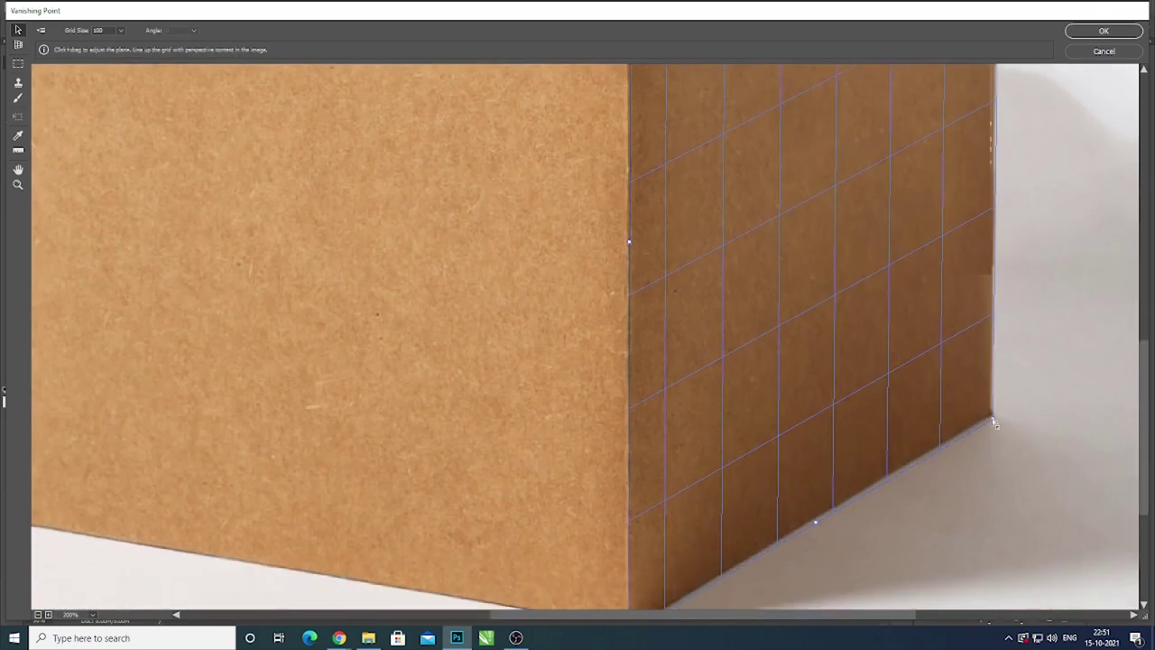
pyautogui.moveTo(994, 423); pyautogui.dragTo(993, 419)
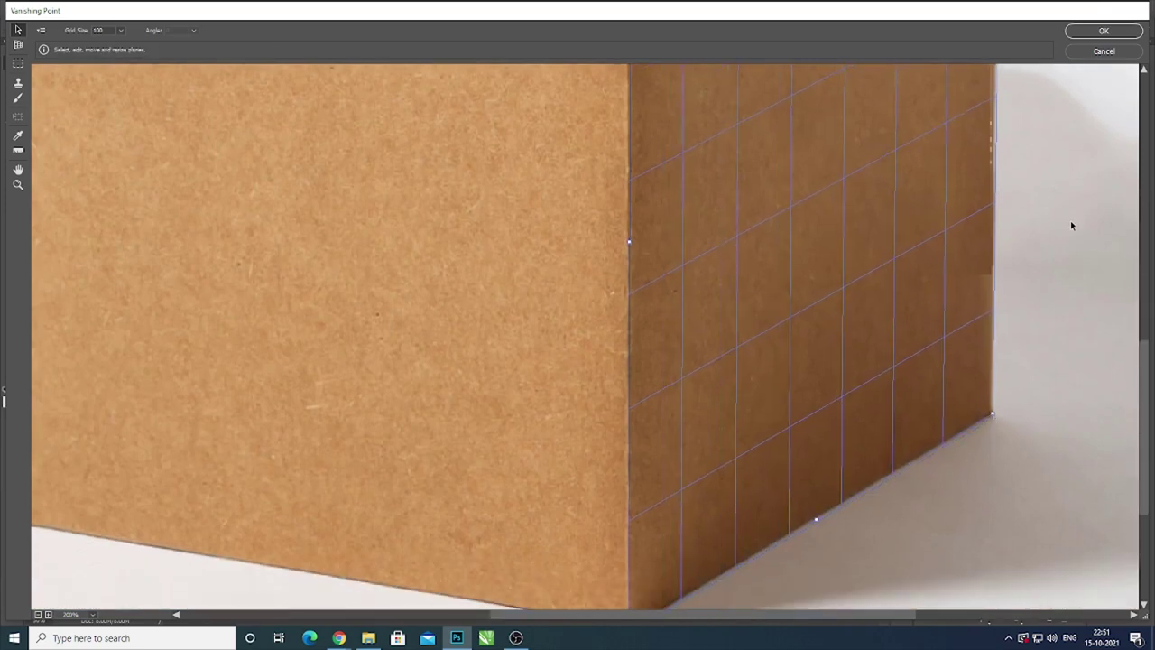
pyautogui.hotkey('ctrl', '0')
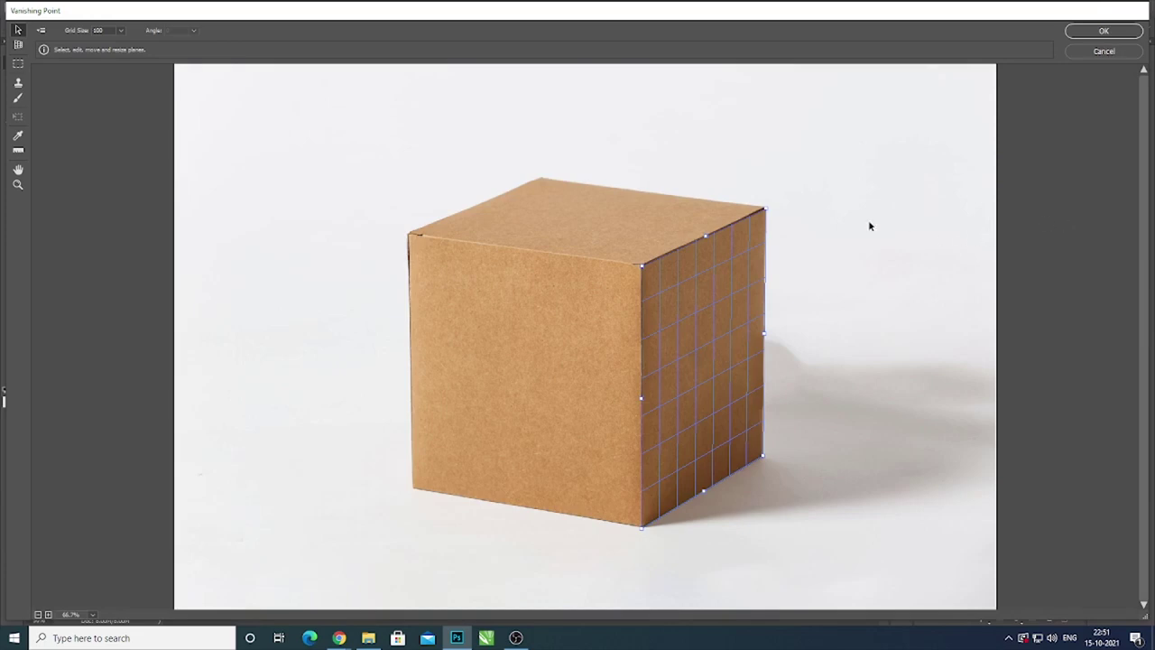
pyautogui.hotkey('ctrl', 'v')
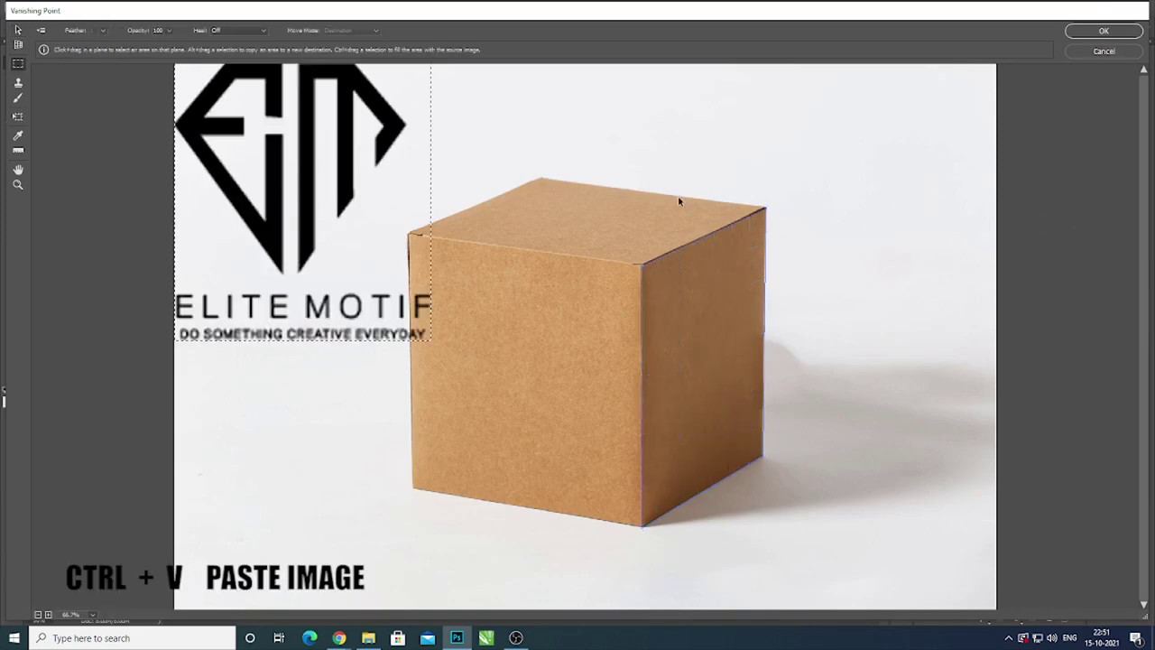
# - Deselect the pasted logo and bring up transform handles around it
pyautogui.click(18, 30)
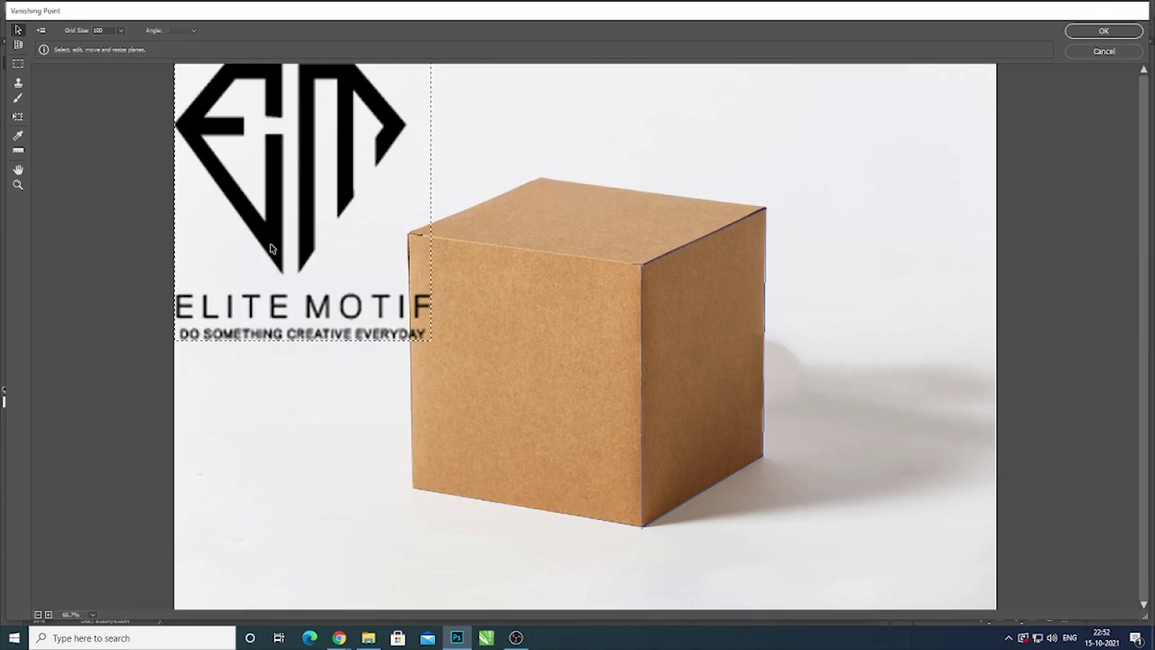
pyautogui.hotkey('ctrl', 'd')
pyautogui.press('t')
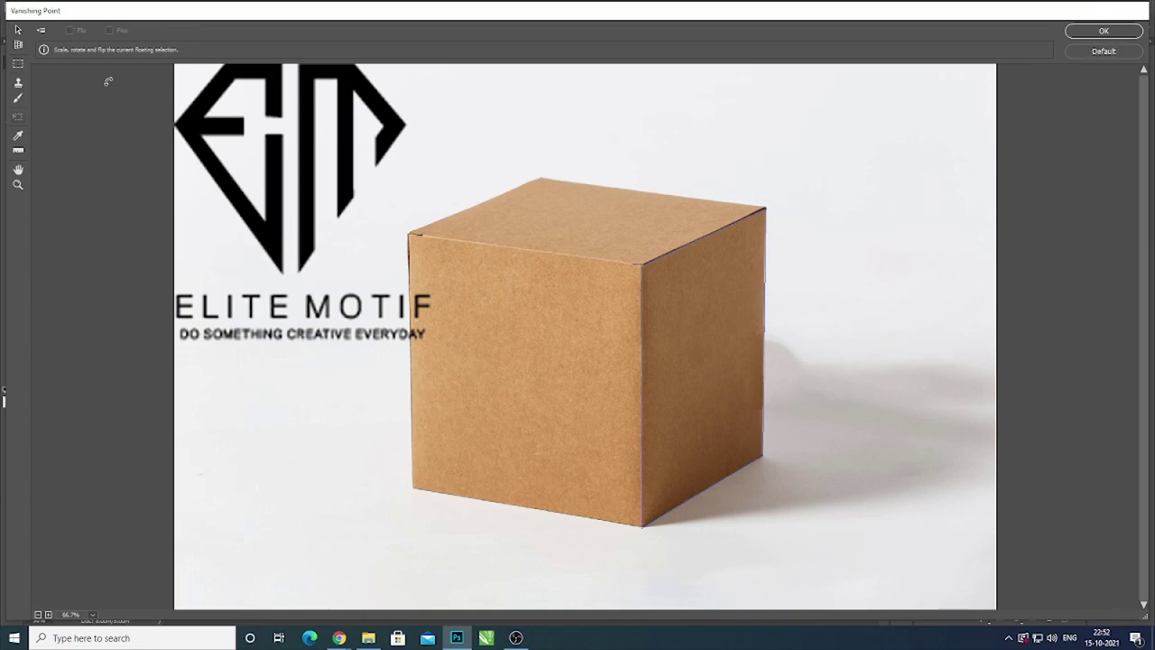
pyautogui.hotkey('ctrl', 'v')
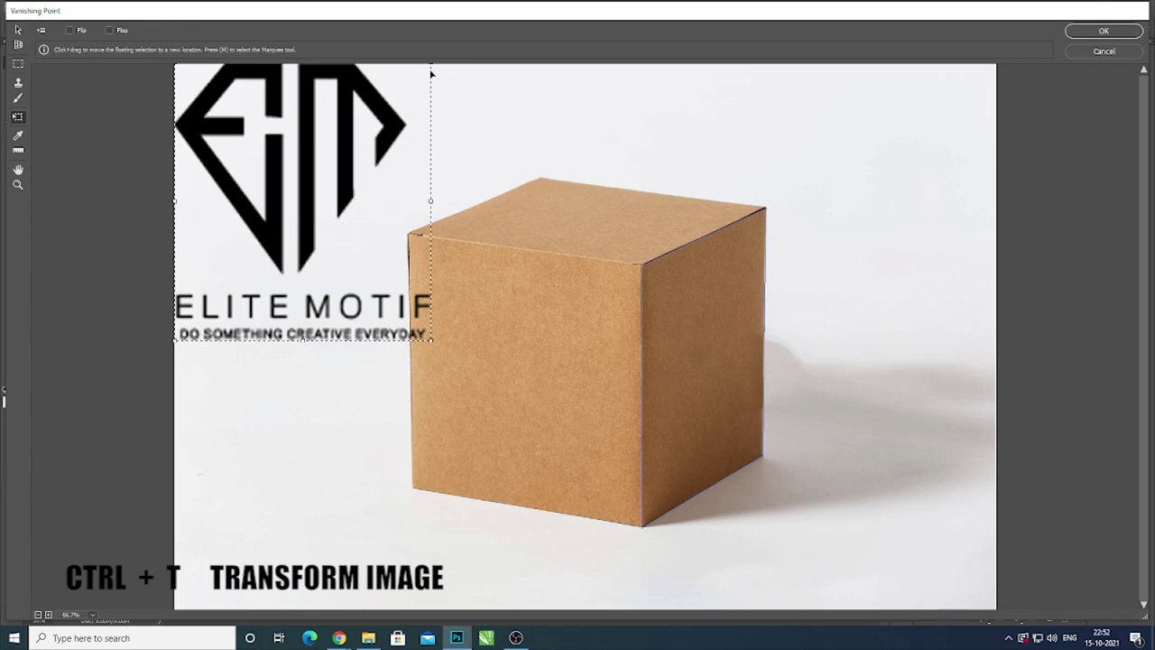
# - Scale the logo down, move it lower on the side face, and apply it
pyautogui.moveTo(431, 66)
pyautogui.mouseDown()
pyautogui.moveTo(257, 254)
pyautogui.moveTo(553, 350)
pyautogui.moveTo(730, 313)
pyautogui.mouseUp()
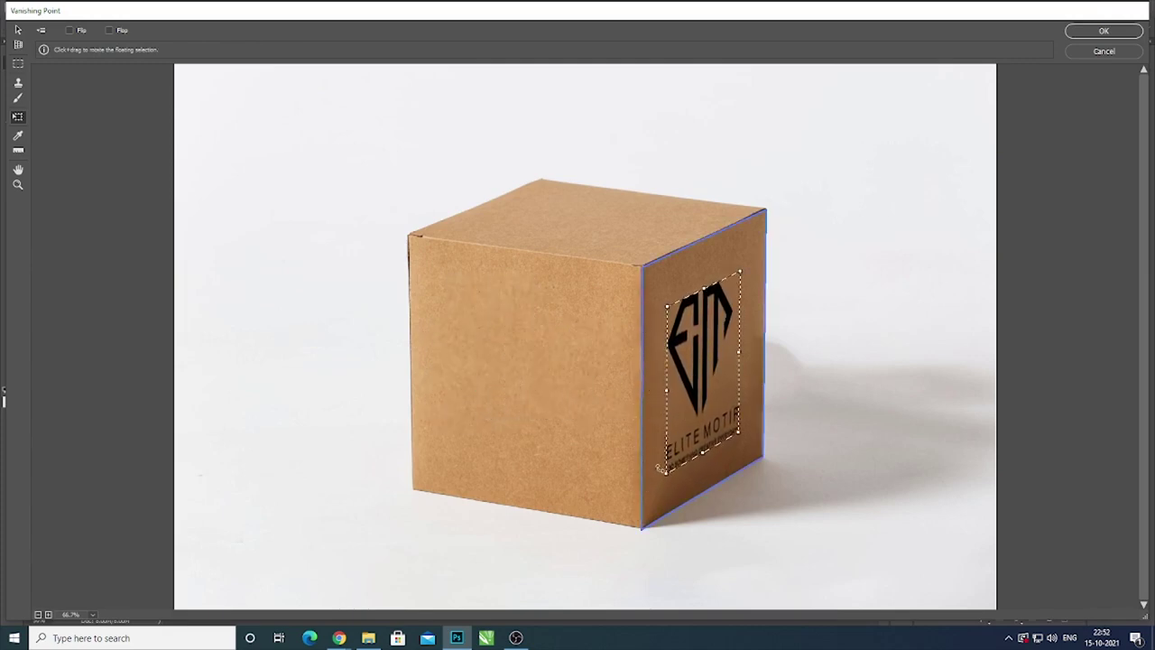
pyautogui.moveTo(665, 472); pyautogui.dragTo(682, 415)
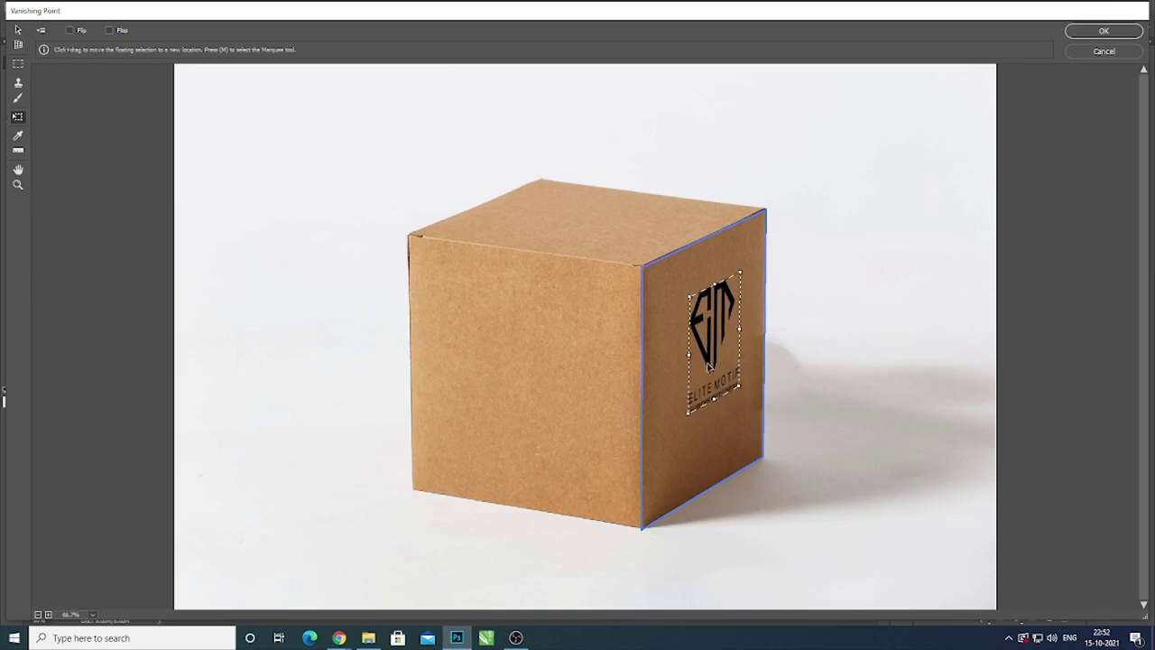
pyautogui.moveTo(713, 356); pyautogui.dragTo(703, 388)
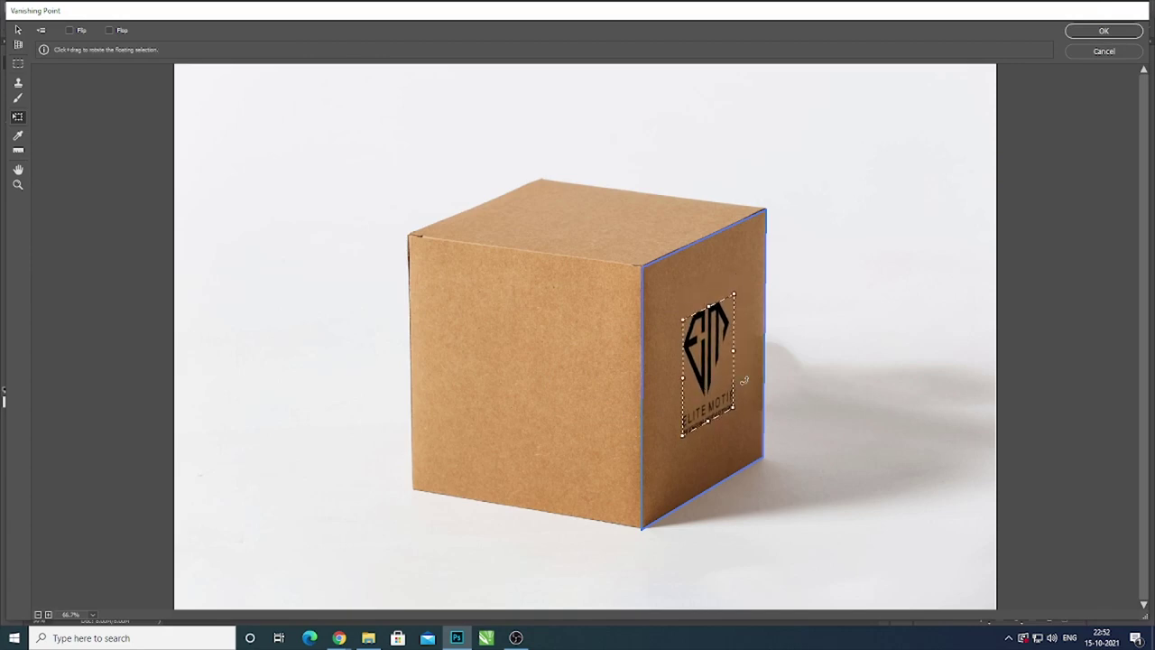
pyautogui.press('Return')
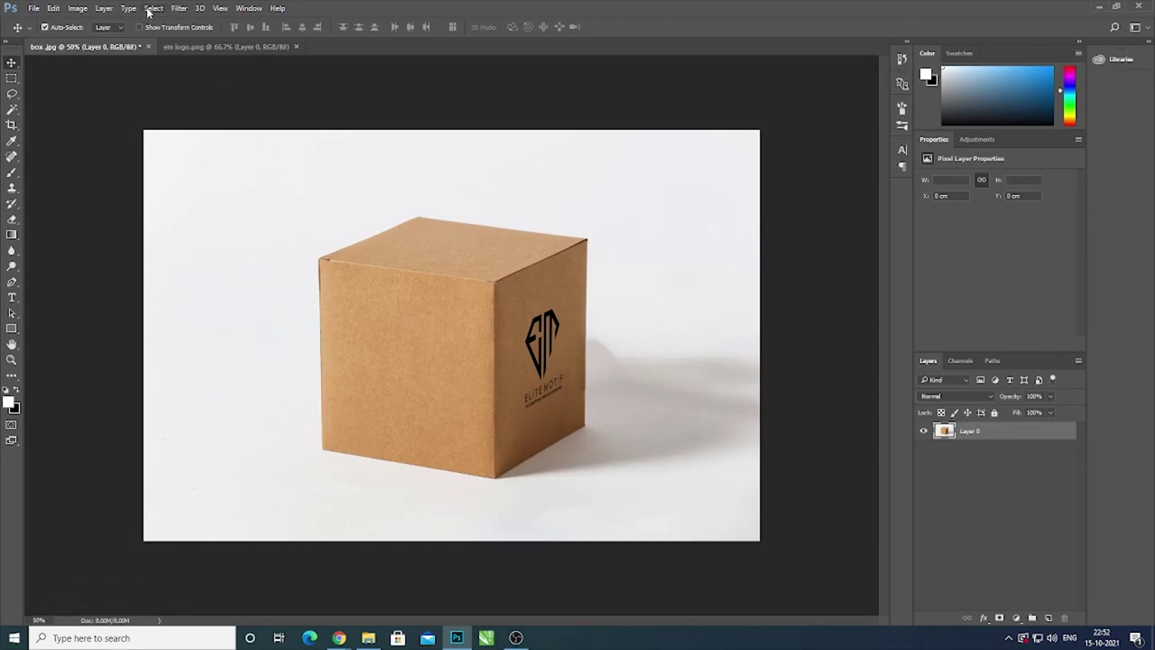
# - Reopen Vanishing Point and define a new plane over the box's front face
pyautogui.click(180, 9)
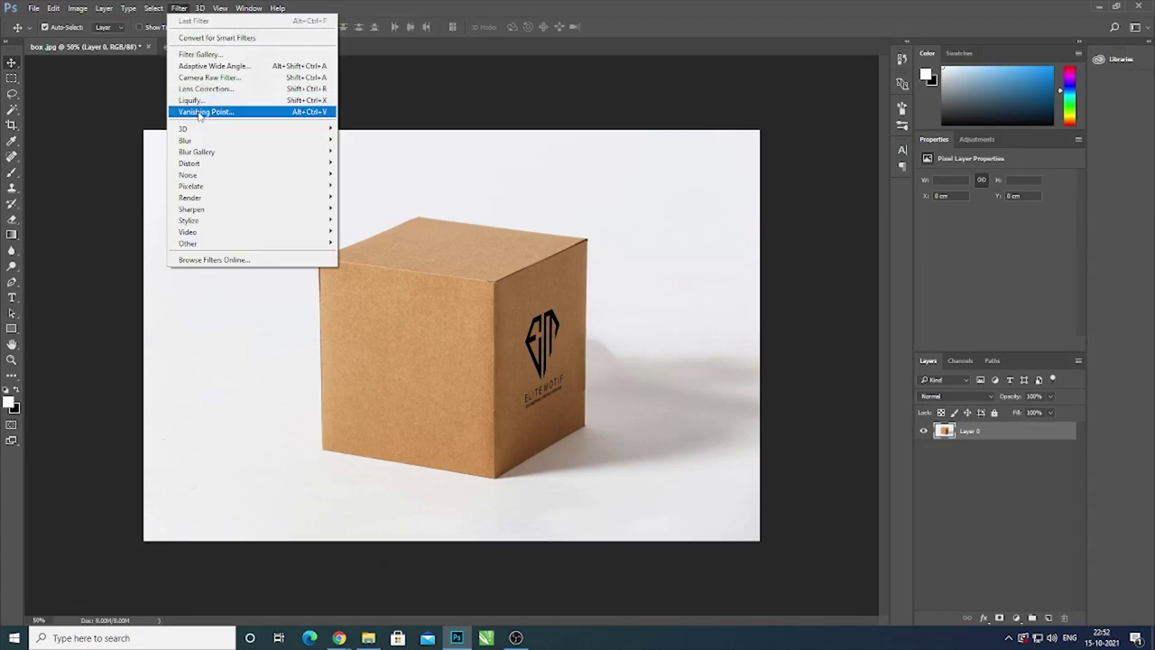
pyautogui.click(201, 112)
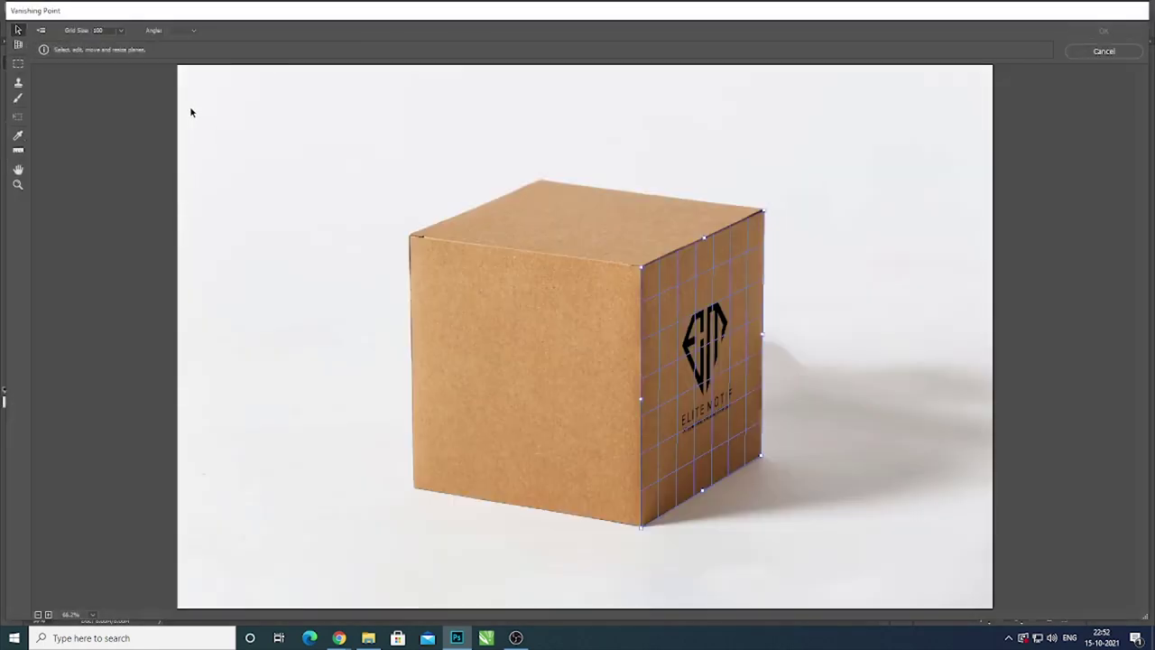
pyautogui.click(18, 44)
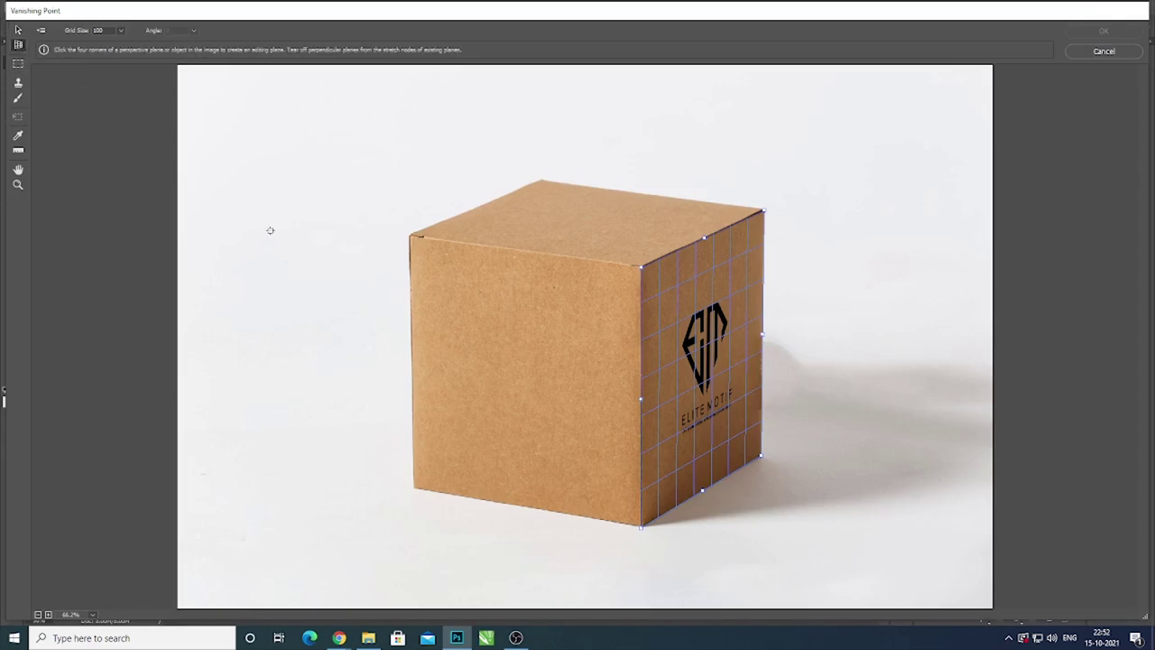
pyautogui.click(409, 237)
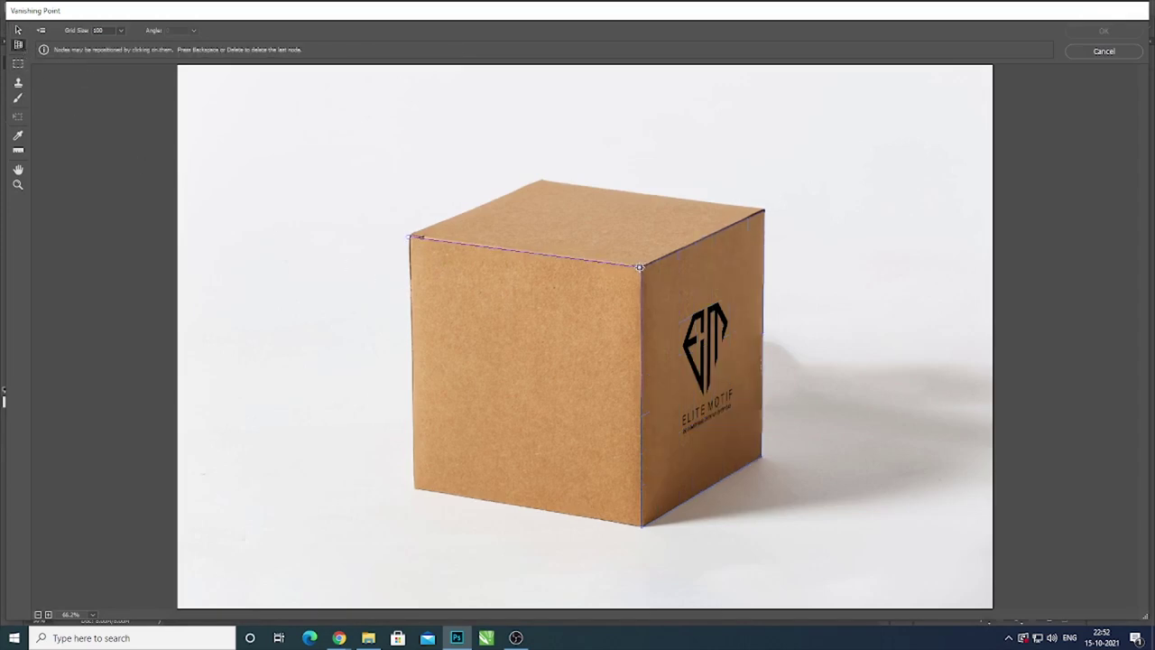
pyautogui.click(639, 265)
pyautogui.click(640, 528)
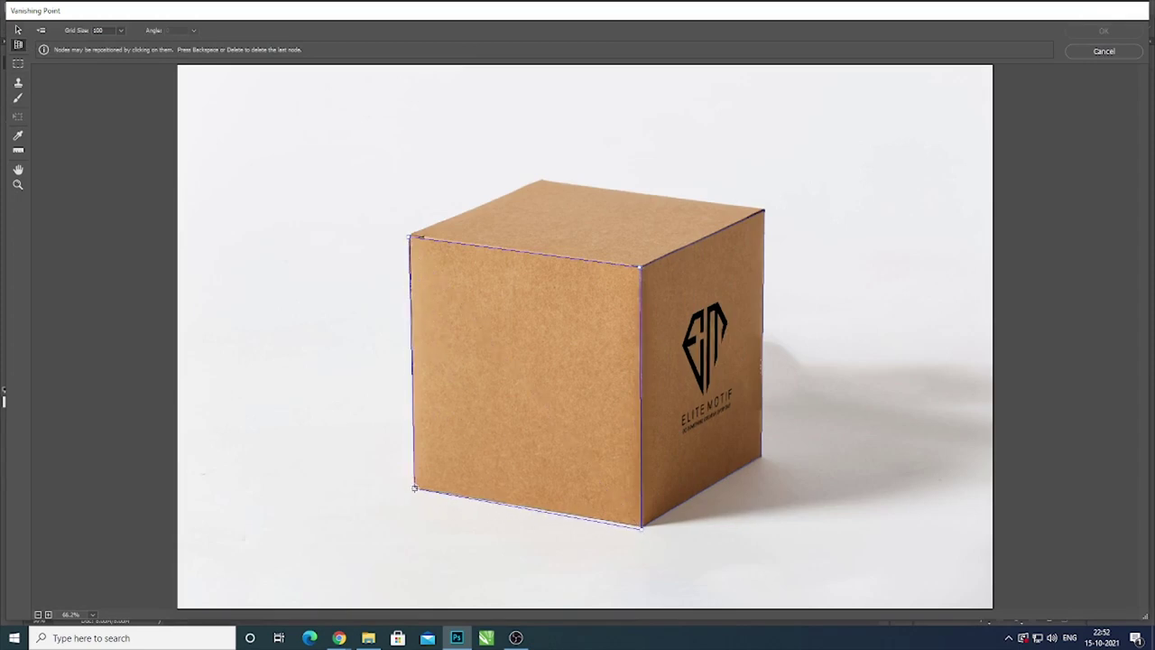
pyautogui.click(413, 487)
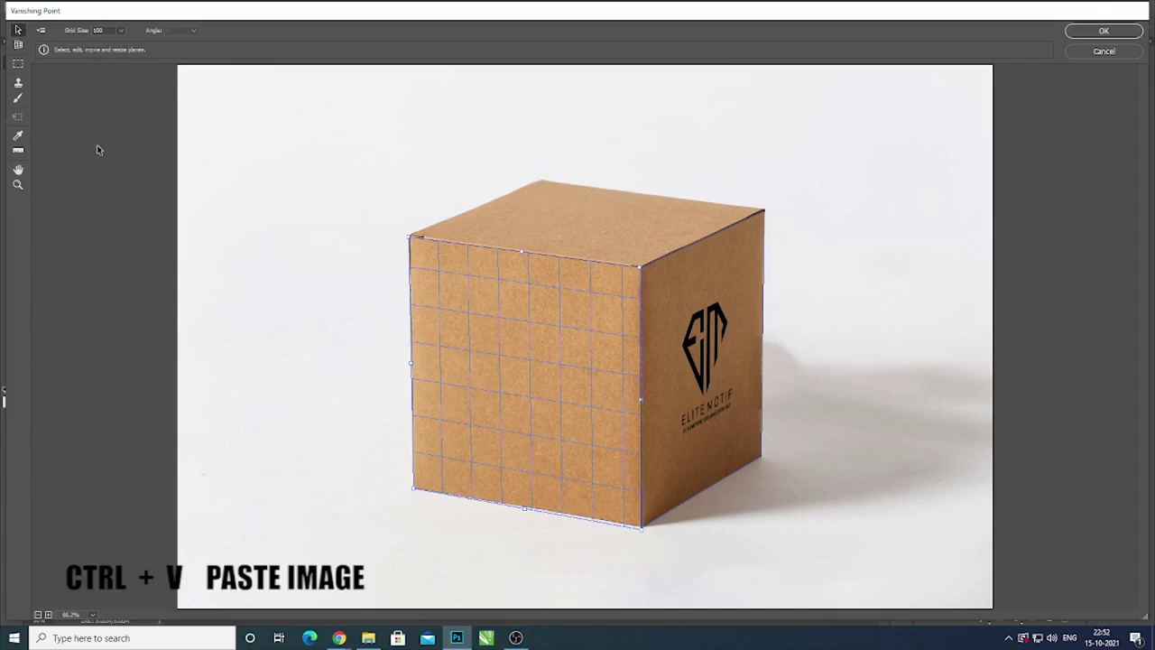
# - Paste the logo, shrink it to about half size, and apply it on the front face
pyautogui.hotkey('ctrl', 'v')
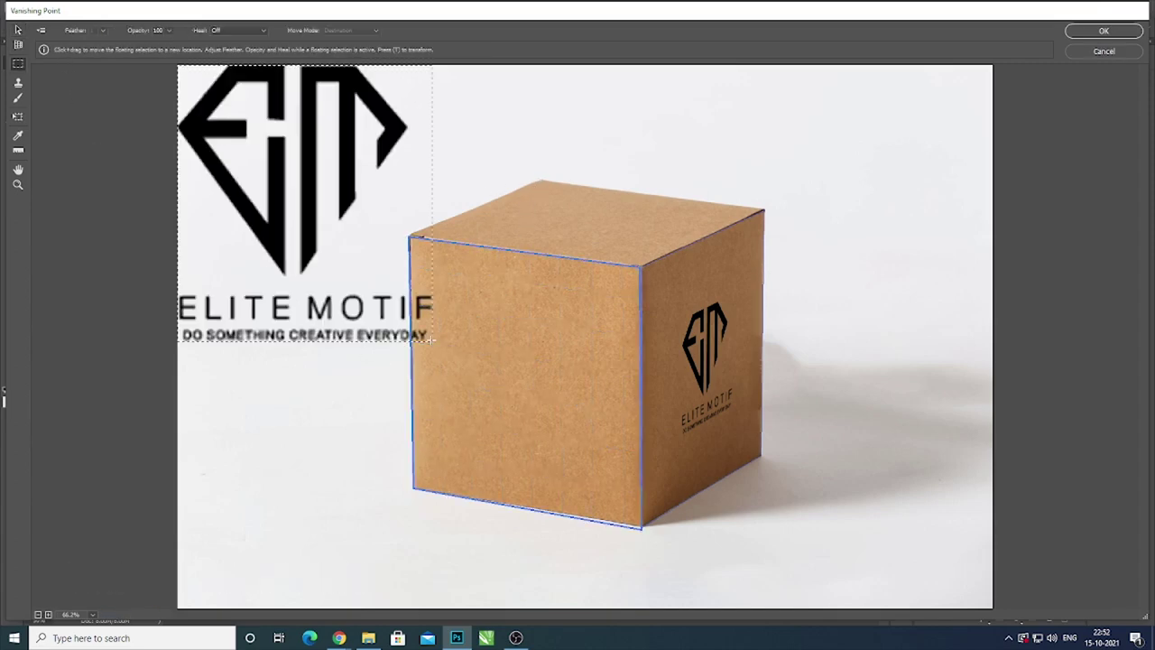
pyautogui.hotkey('ctrl', 't')
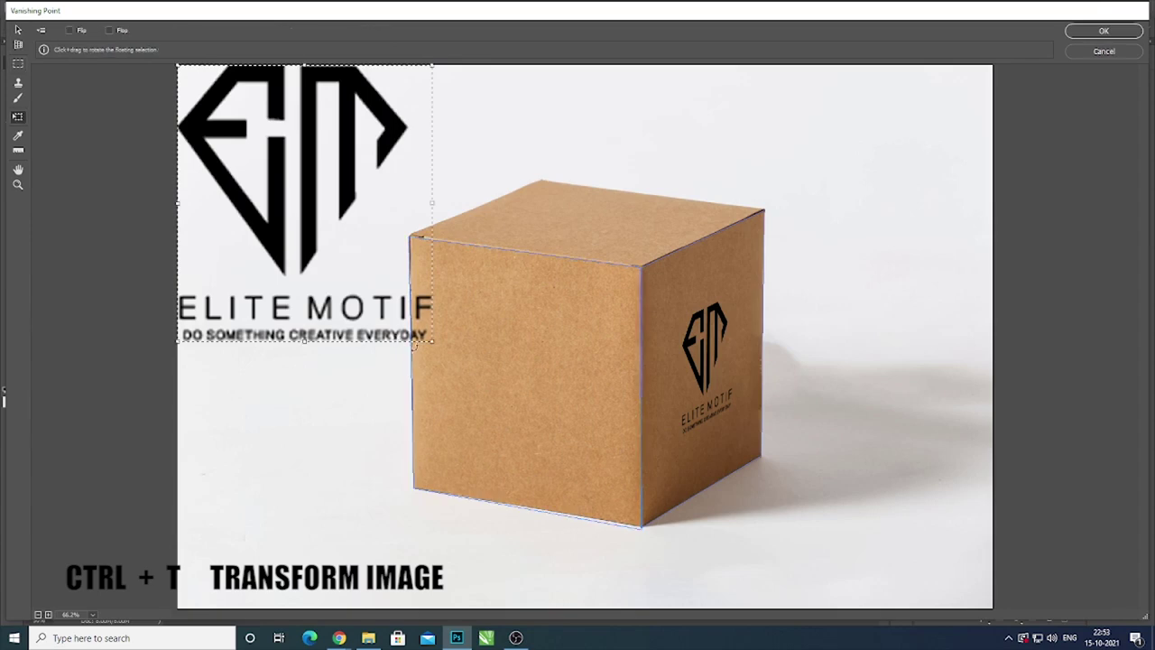
pyautogui.moveTo(430, 341)
pyautogui.mouseDown()
pyautogui.moveTo(238, 129)
pyautogui.moveTo(484, 372)
pyautogui.moveTo(510, 381)
pyautogui.mouseUp()
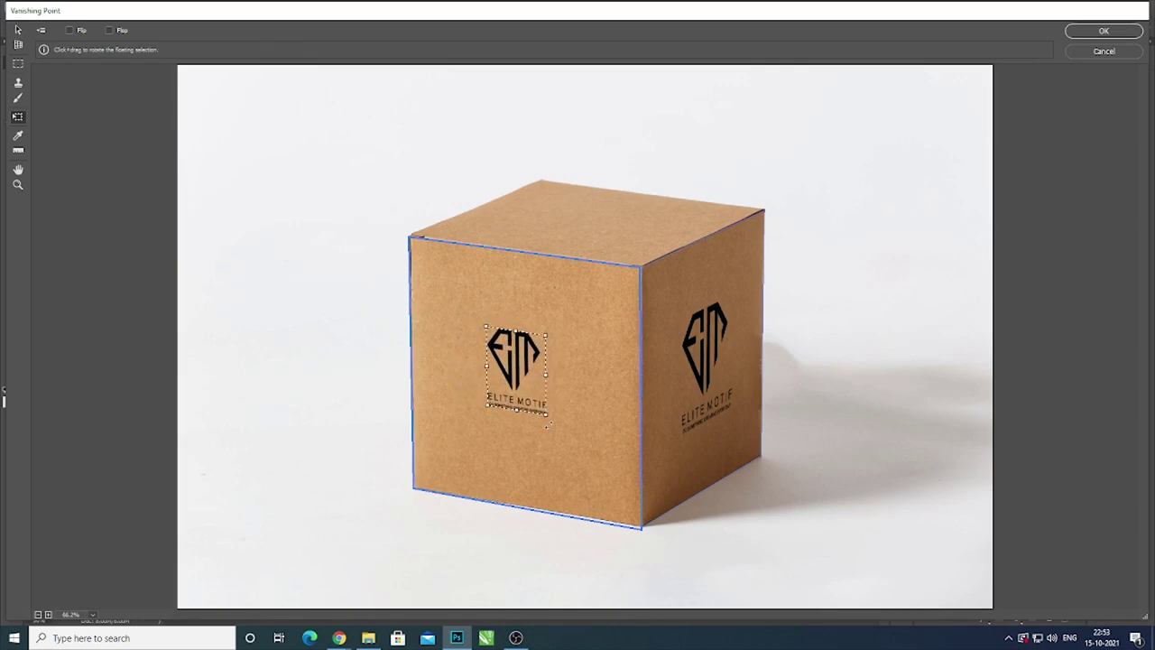
pyautogui.moveTo(548, 413); pyautogui.dragTo(571, 450)
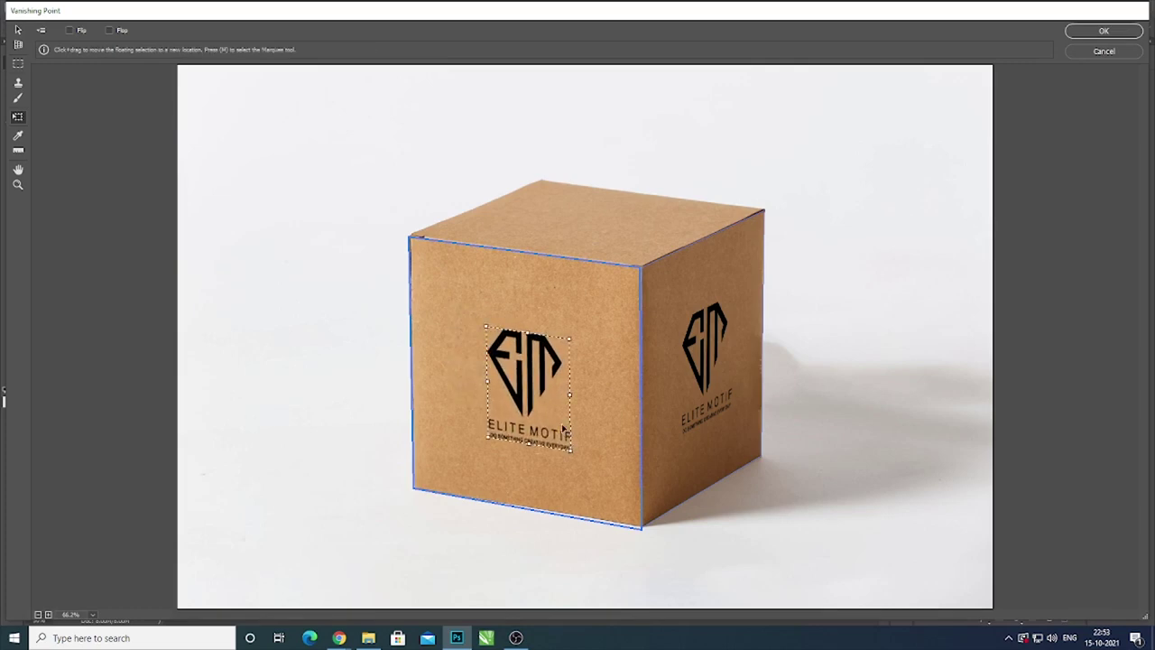
pyautogui.moveTo(529, 399); pyautogui.dragTo(519, 390)
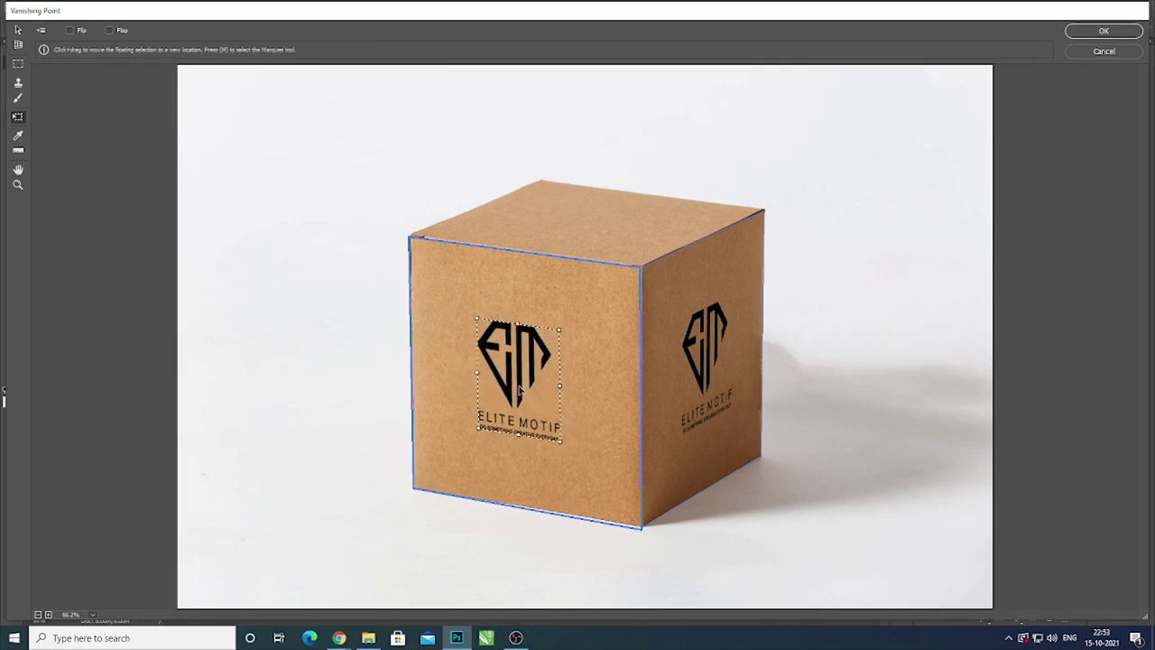
pyautogui.click(361, 334)
pyautogui.press('Return')
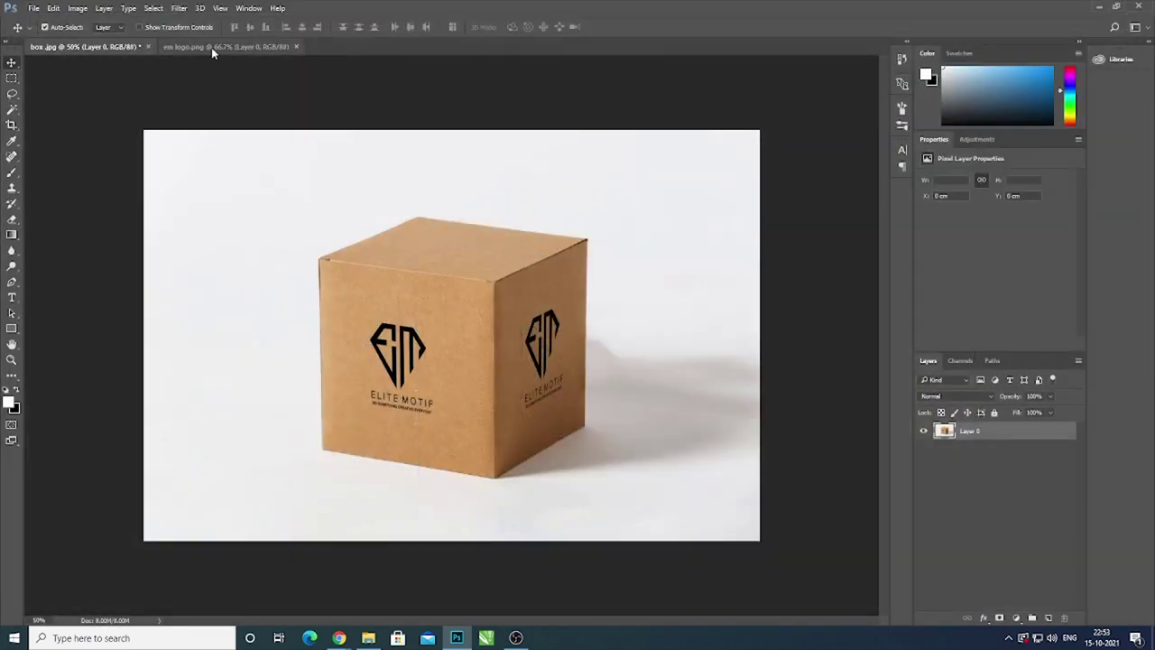
pyautogui.click(180, 8)
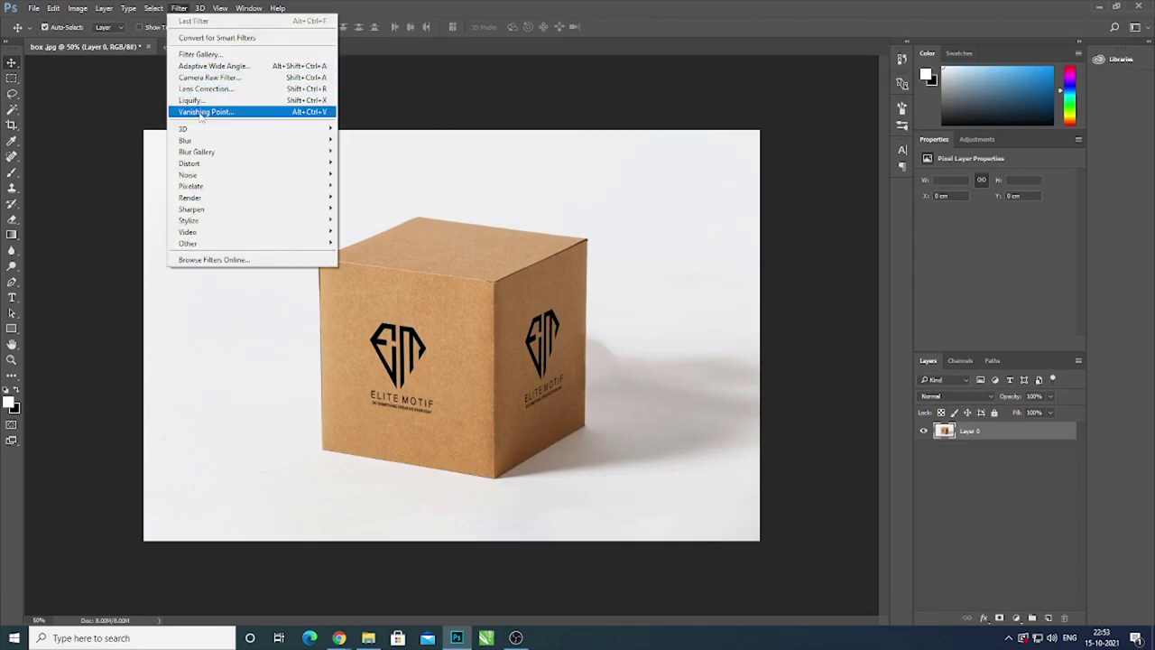
# - Reopen Vanishing Point and draw a new plane across the box's top face
pyautogui.click(276, 112)
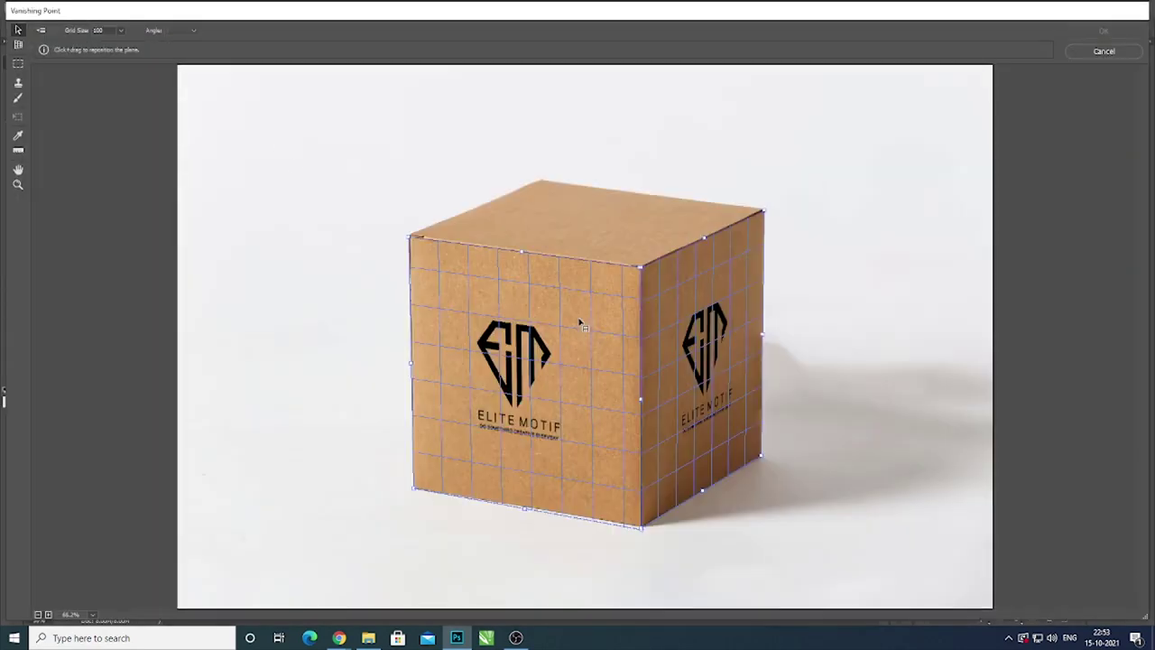
pyautogui.click(21, 49)
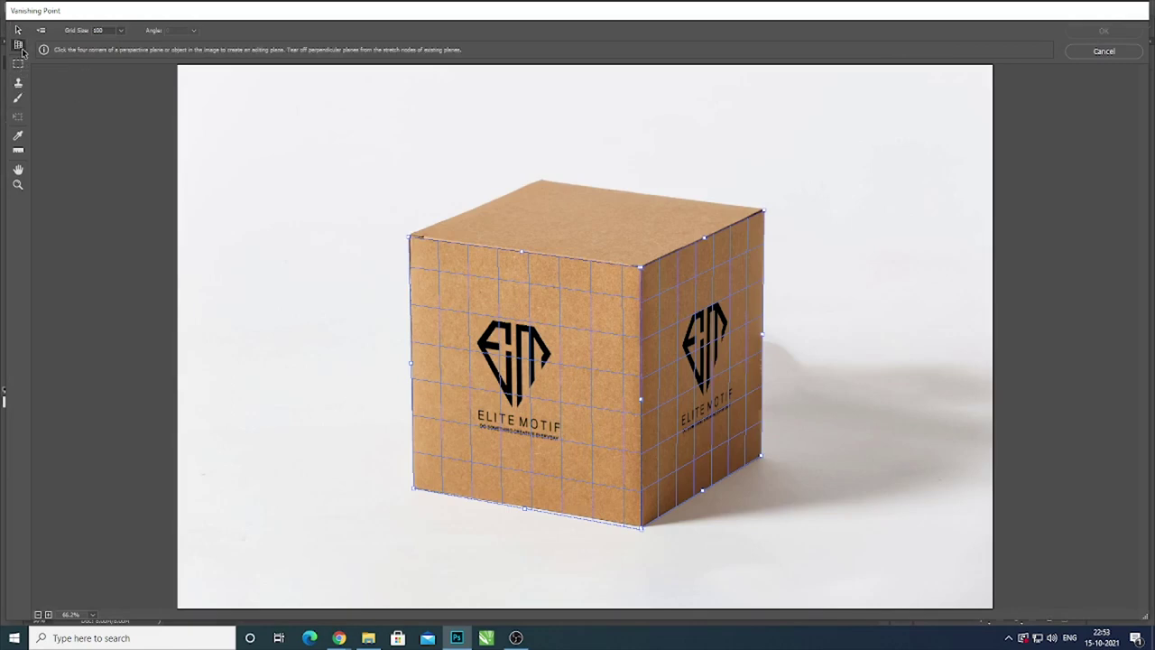
pyautogui.press('Delete')
pyautogui.click(540, 179)
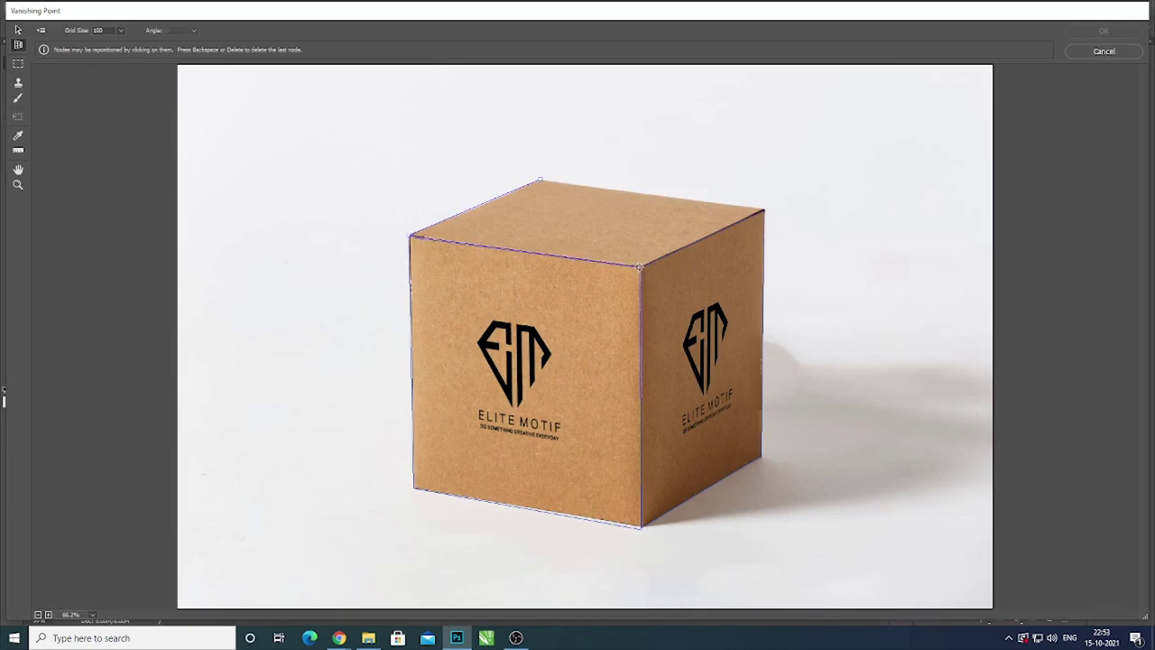
pyautogui.click(639, 267)
pyautogui.click(764, 209)
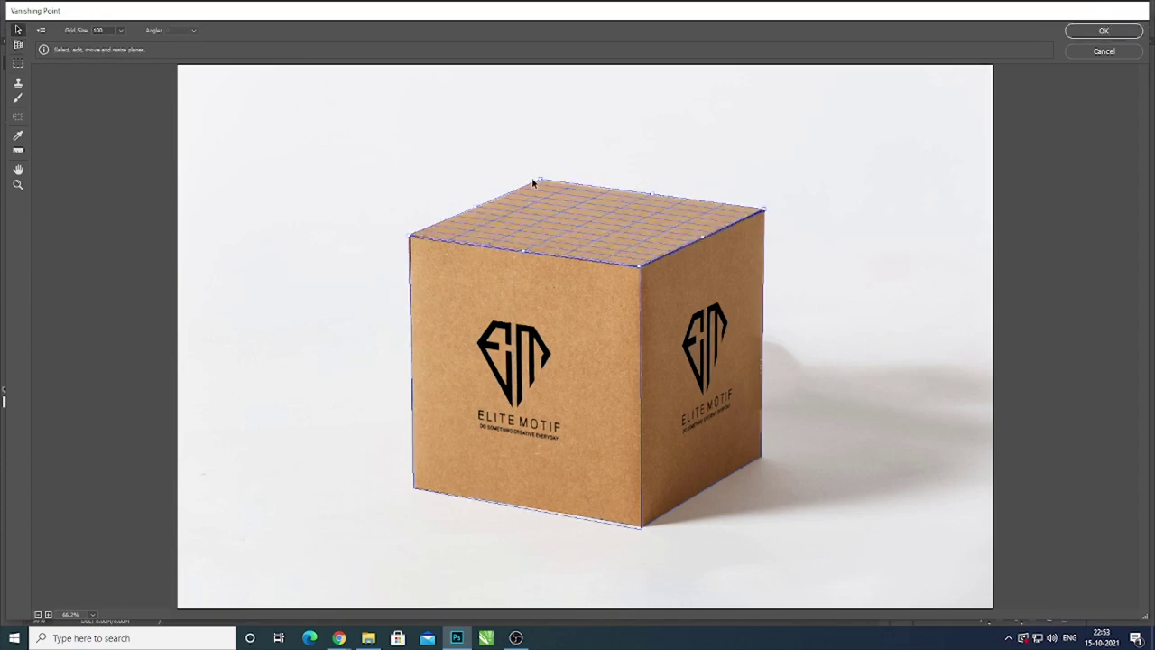
# - Fit the top plane's corners precisely to the box top edges, then paste the logo
pyautogui.hotkey('ctrl', '+')
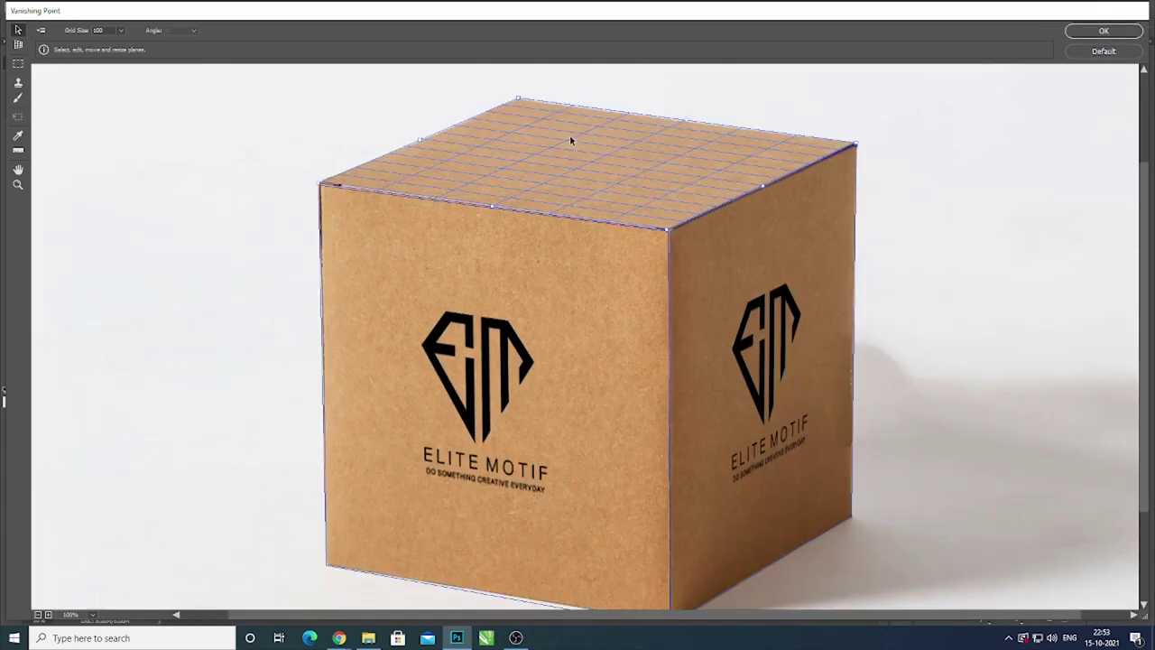
pyautogui.hotkey('ctrl', '+')
pyautogui.press('h')
pyautogui.moveTo(563, 96); pyautogui.dragTo(572, 523)
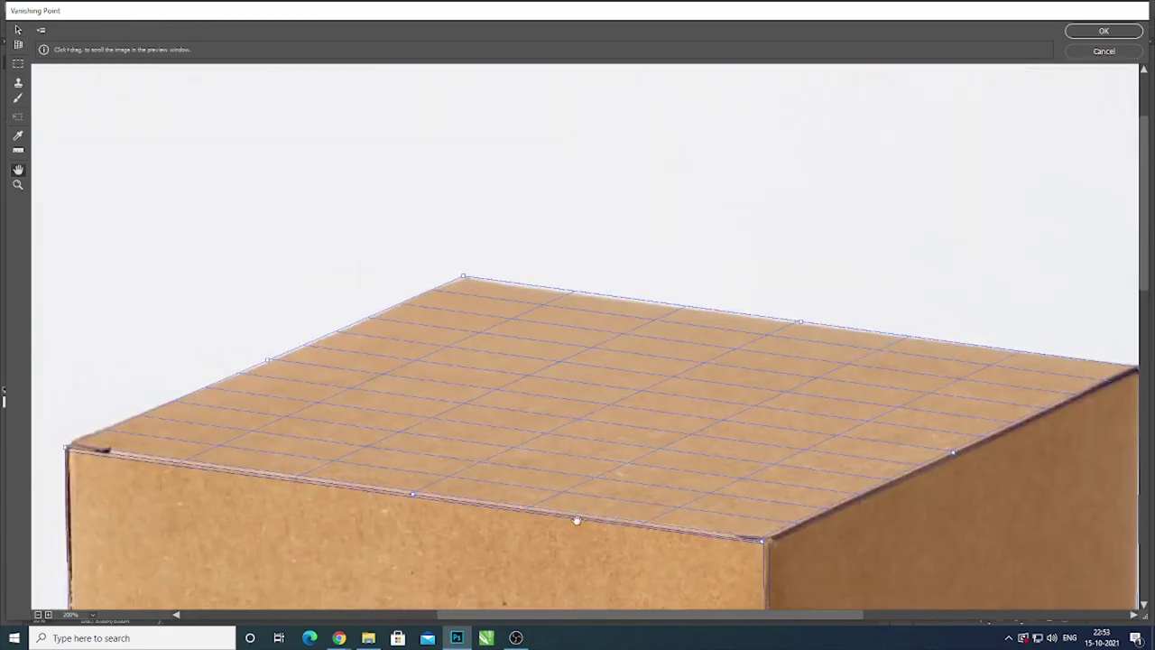
pyautogui.press('v')
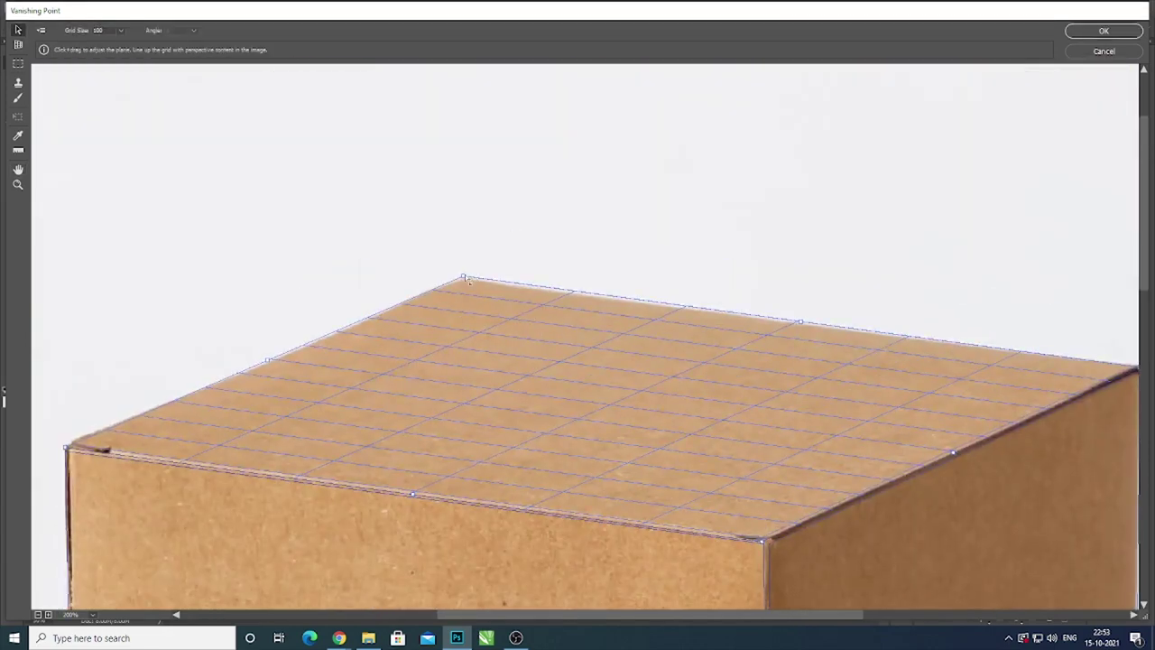
pyautogui.moveTo(467, 282); pyautogui.dragTo(472, 285)
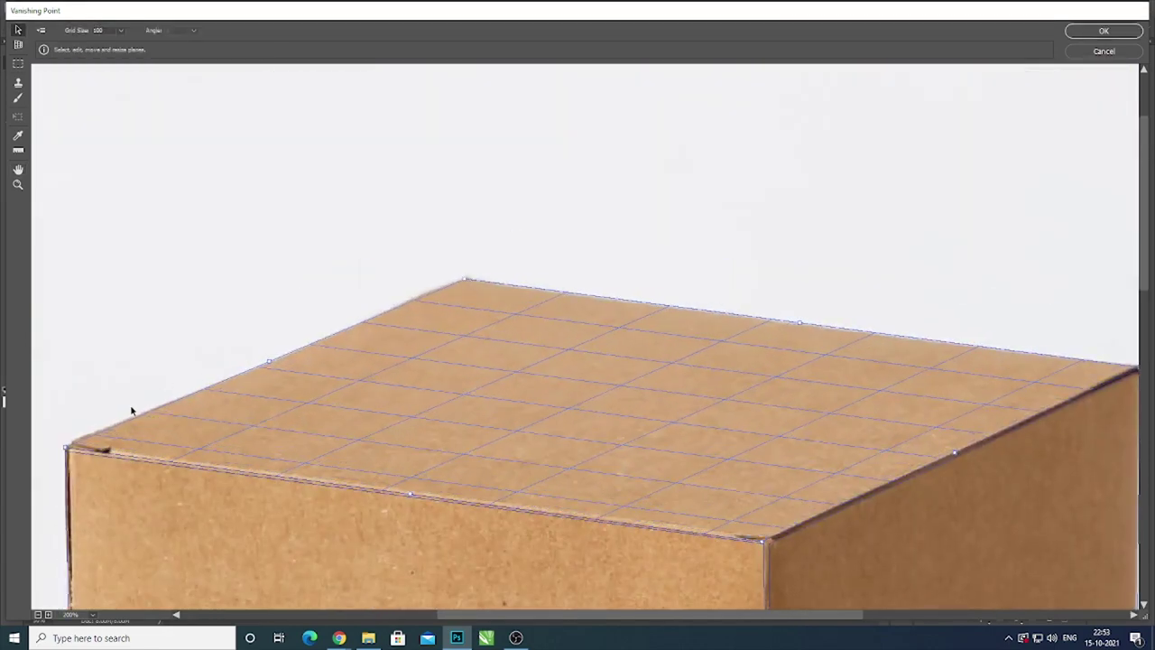
pyautogui.moveTo(70, 451); pyautogui.dragTo(65, 447)
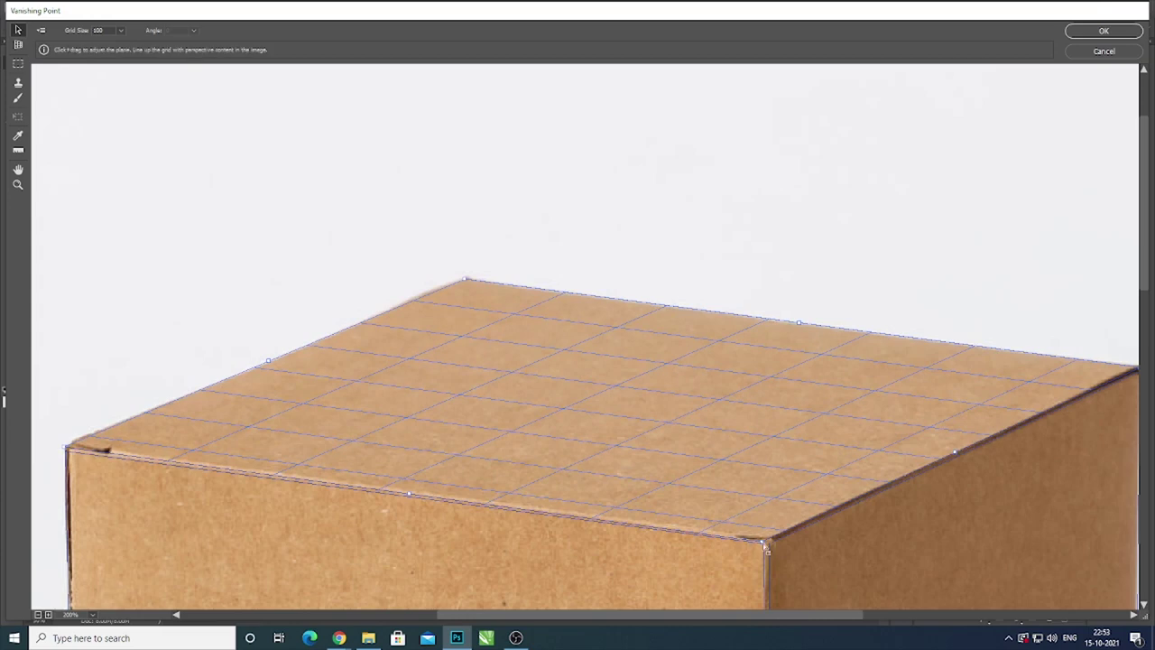
pyautogui.moveTo(764, 544); pyautogui.dragTo(767, 541)
pyautogui.moveTo(958, 451); pyautogui.dragTo(957, 453)
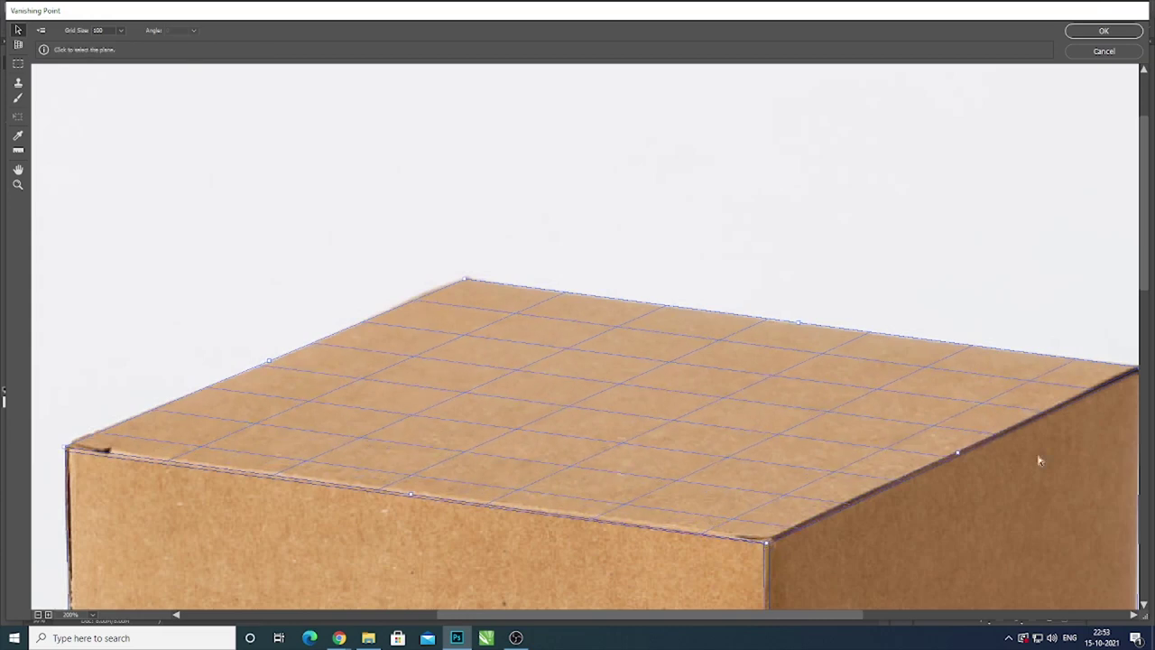
pyautogui.moveTo(721, 619); pyautogui.dragTo(746, 619)
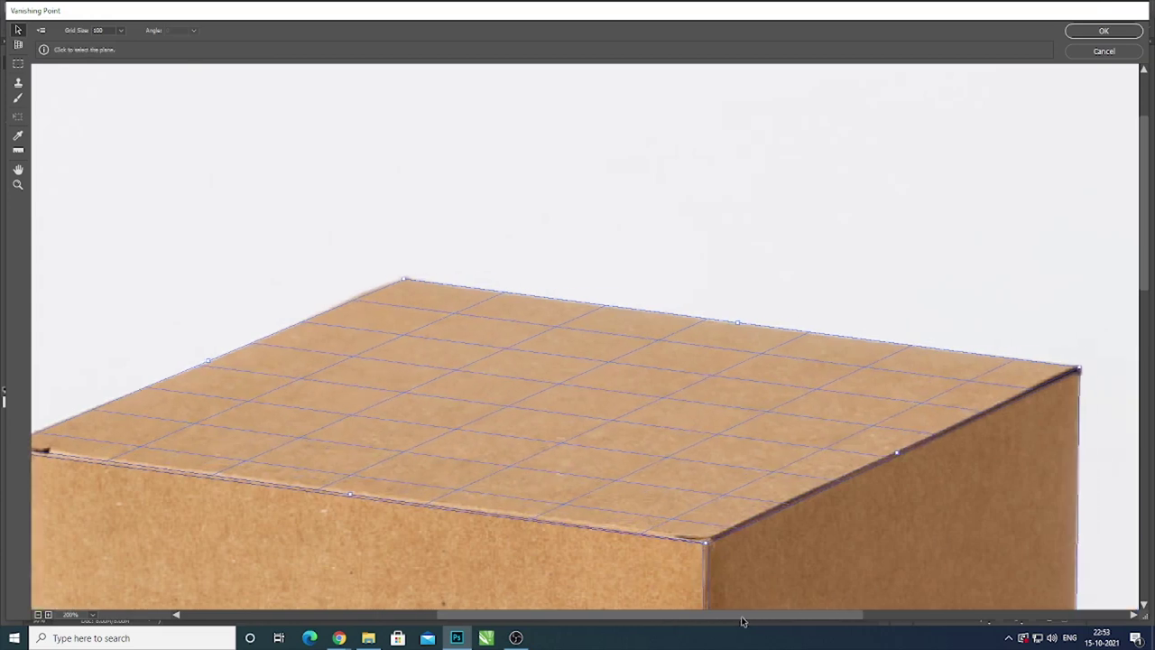
pyautogui.moveTo(1082, 371); pyautogui.dragTo(1080, 369)
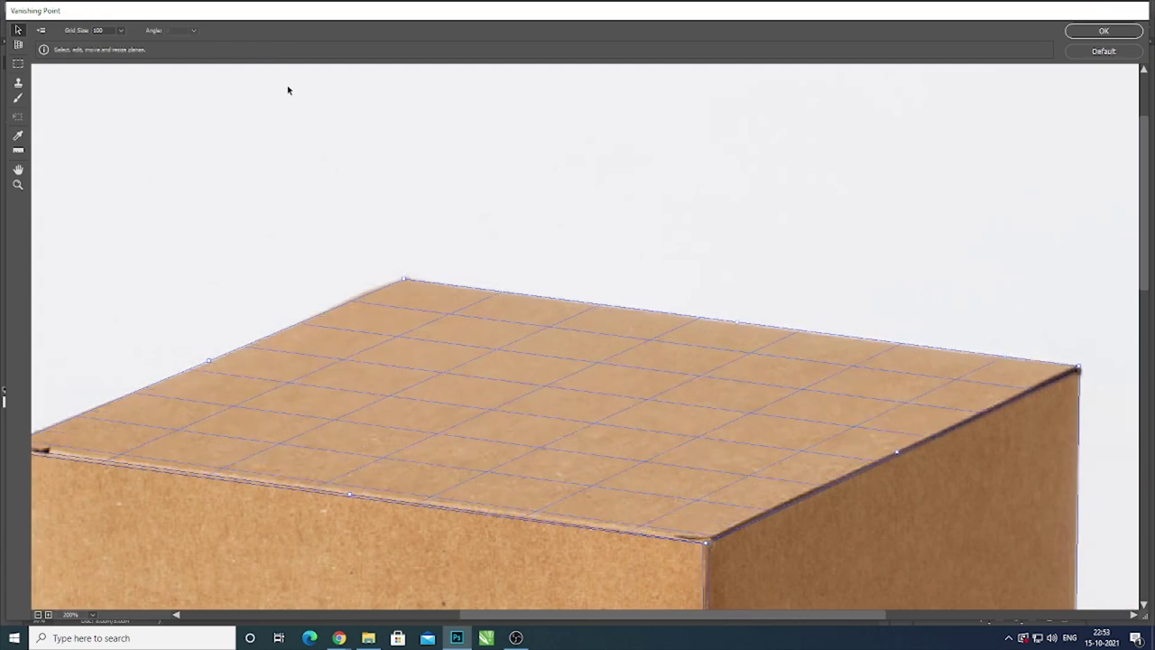
pyautogui.hotkey('ctrl', '-')
pyautogui.hotkey('ctrl', '-')
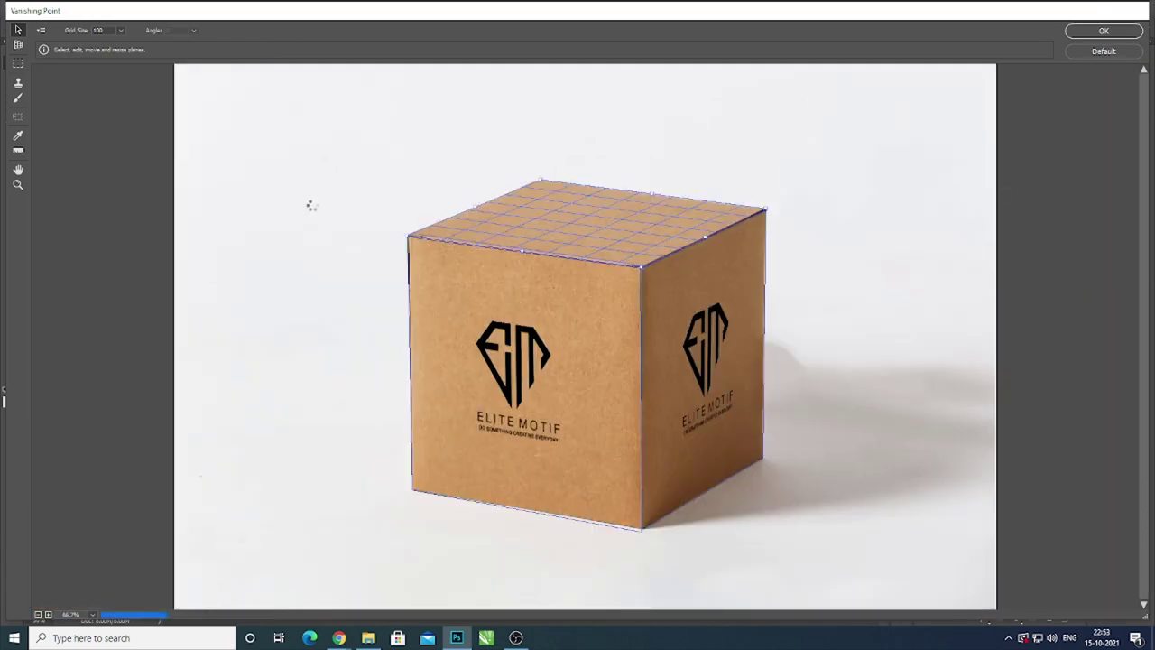
pyautogui.hotkey('ctrl', 'v')
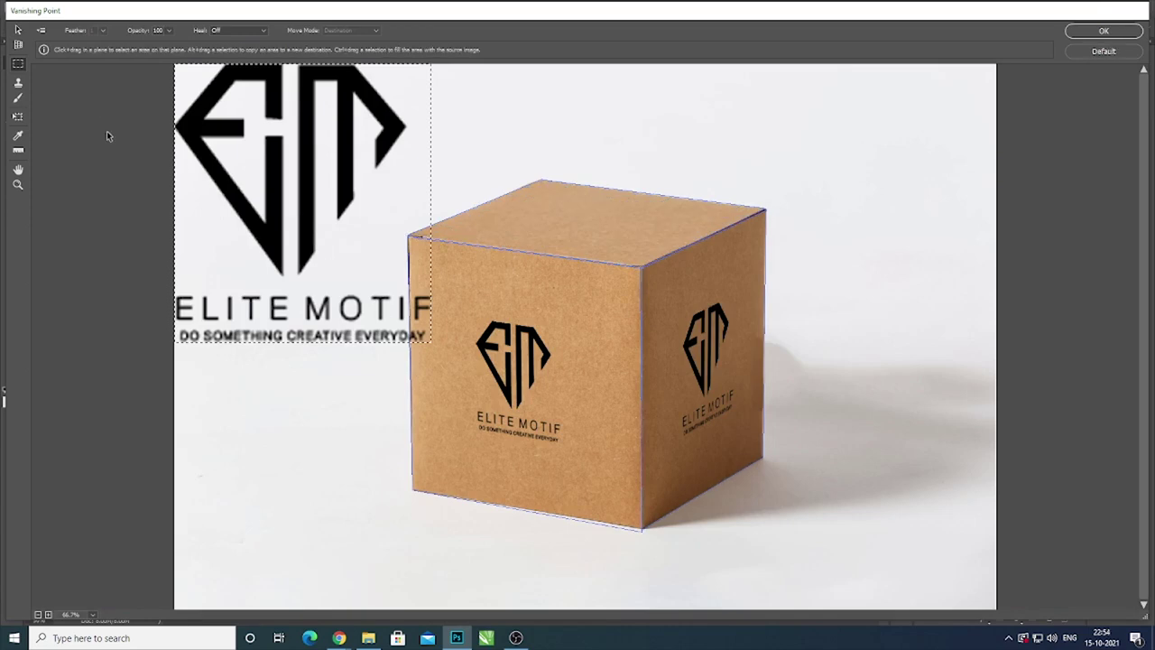
# - Shrink the logo, position it on the box's top face, and apply with OK
pyautogui.hotkey('ctrl', 't')
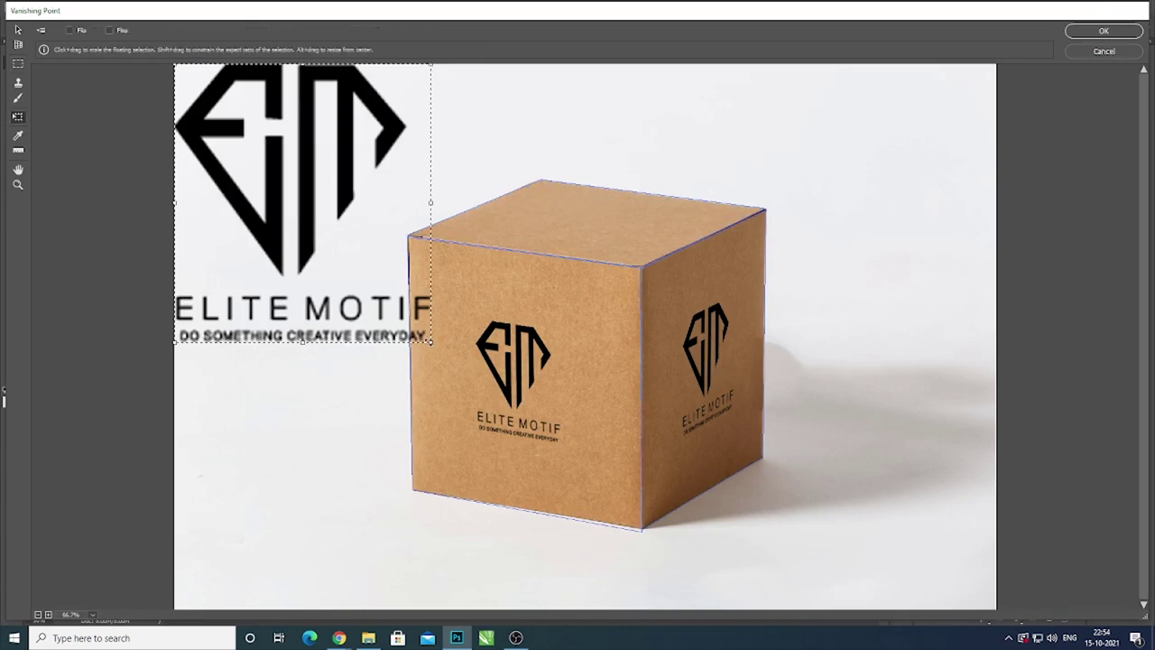
pyautogui.moveTo(431, 341); pyautogui.dragTo(268, 137)
pyautogui.moveTo(206, 113)
pyautogui.mouseDown()
pyautogui.moveTo(251, 191)
pyautogui.moveTo(555, 232)
pyautogui.mouseUp()
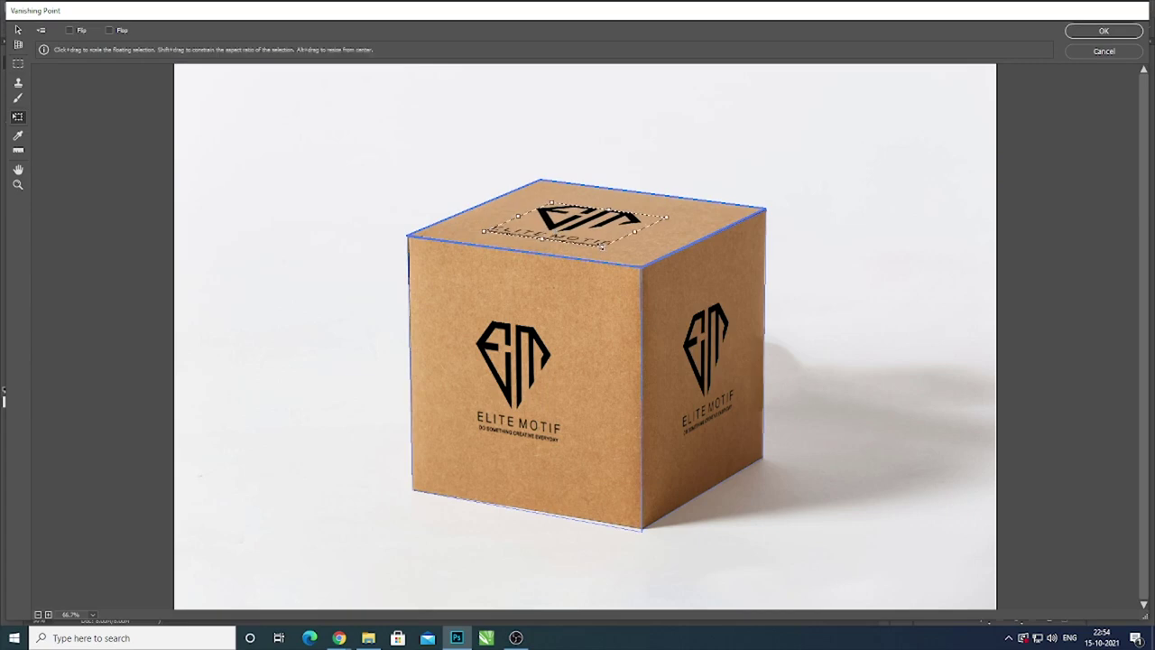
pyautogui.moveTo(667, 217); pyautogui.dragTo(648, 214)
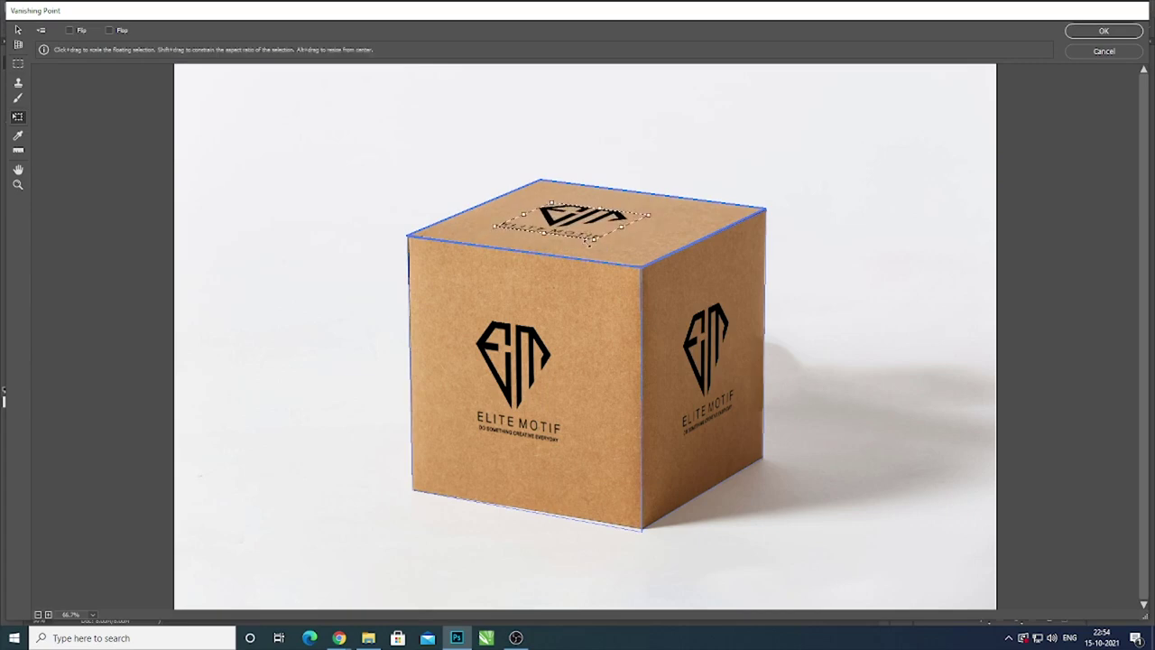
pyautogui.moveTo(597, 221); pyautogui.dragTo(604, 223)
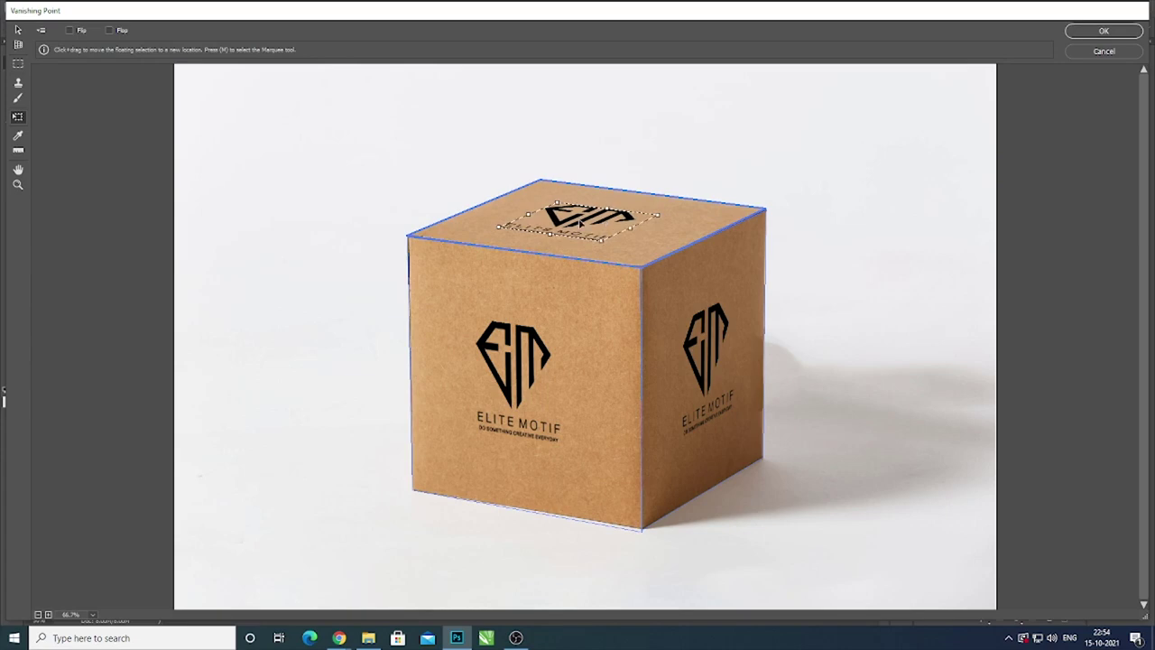
pyautogui.click(1103, 32)
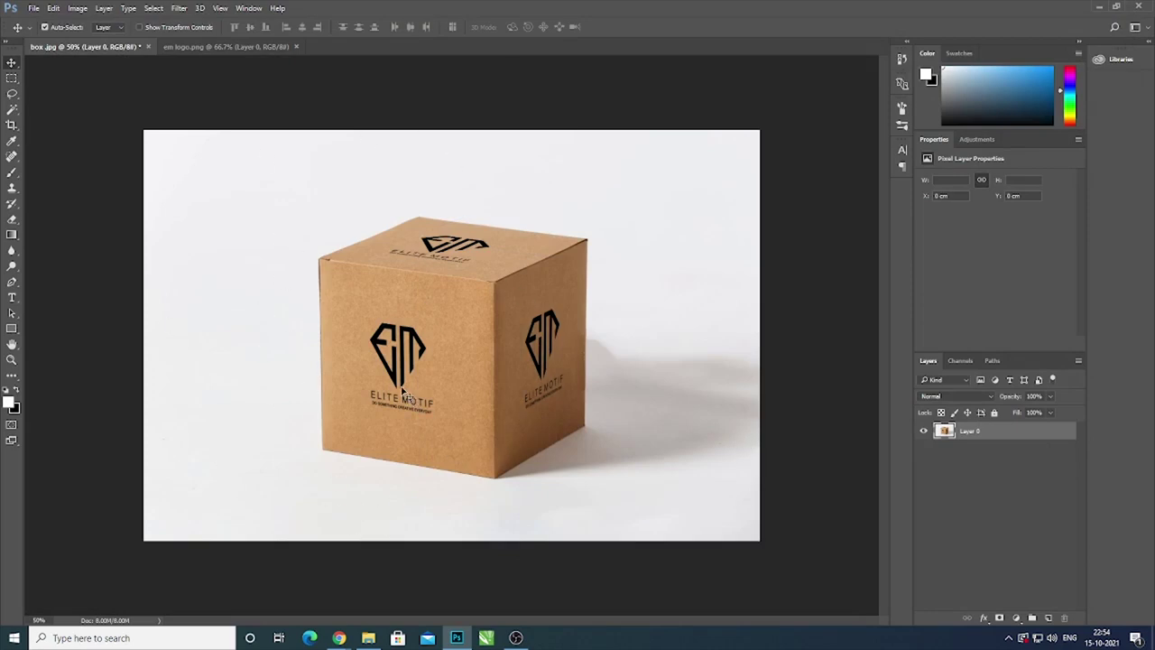
# - Open the Save As dialog from the File menu
pyautogui.click(34, 10)
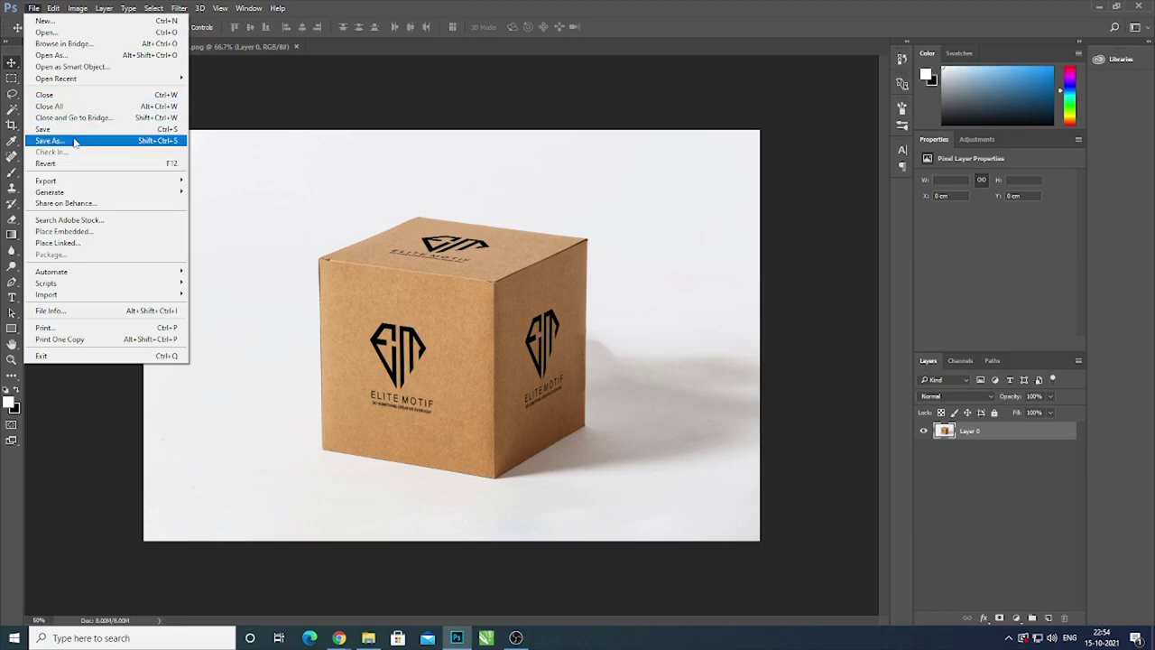
pyautogui.click(84, 143)
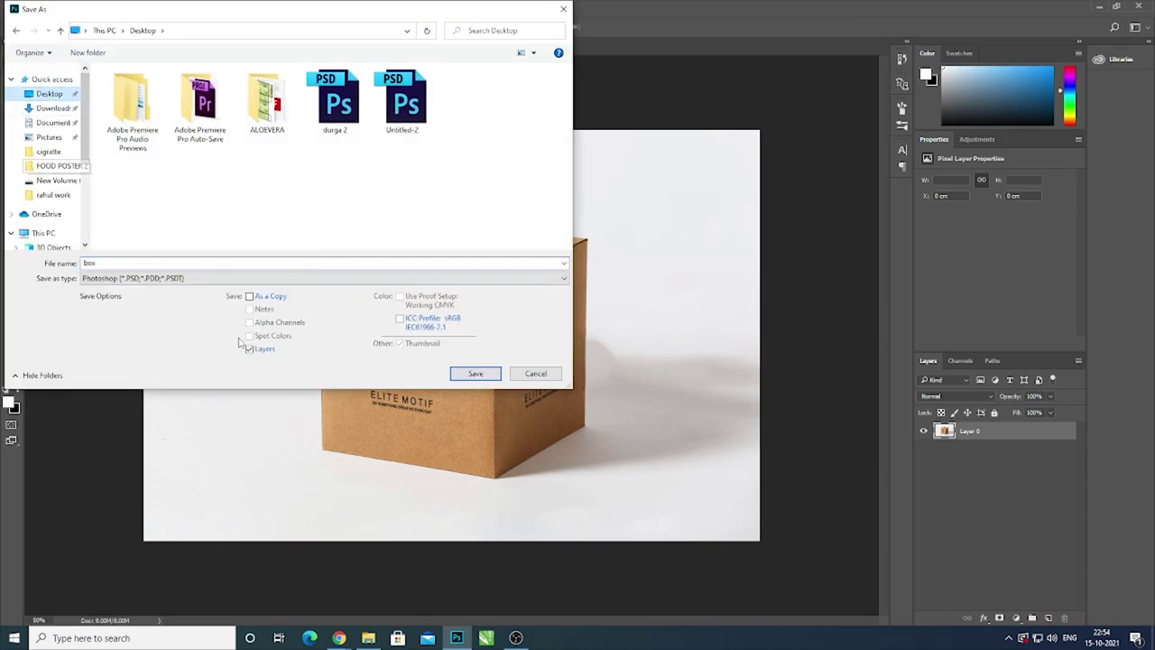
# - Save the image as JPEG named 'box 1', then open box 1.jpg from the desktop
pyautogui.click(225, 278)
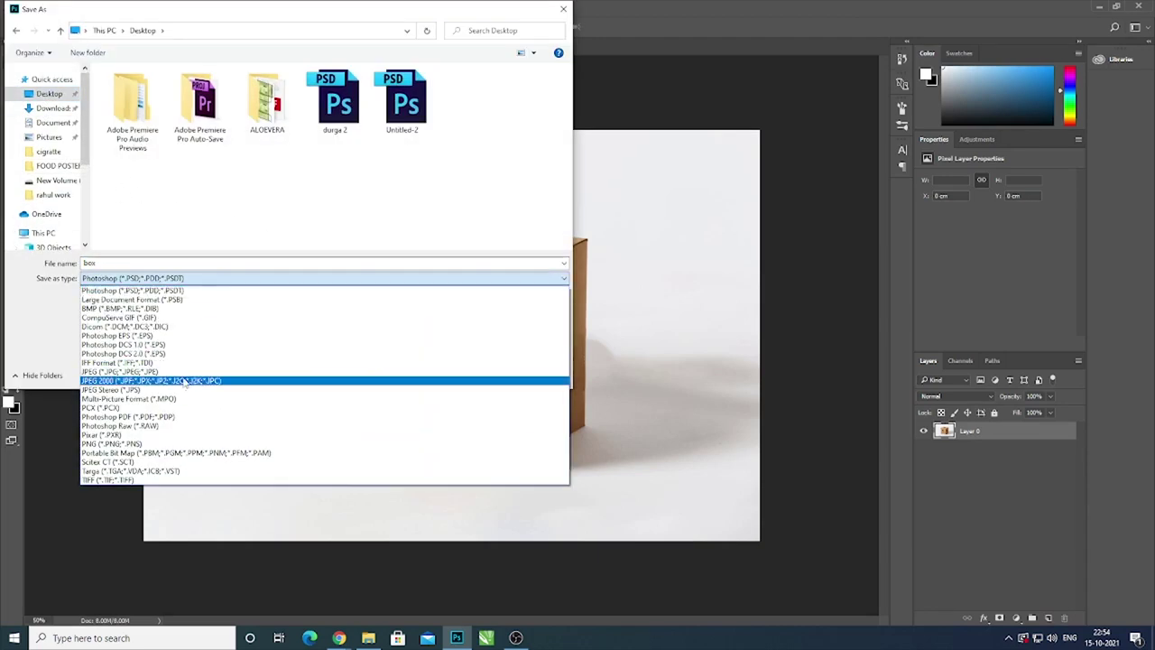
pyautogui.click(180, 376)
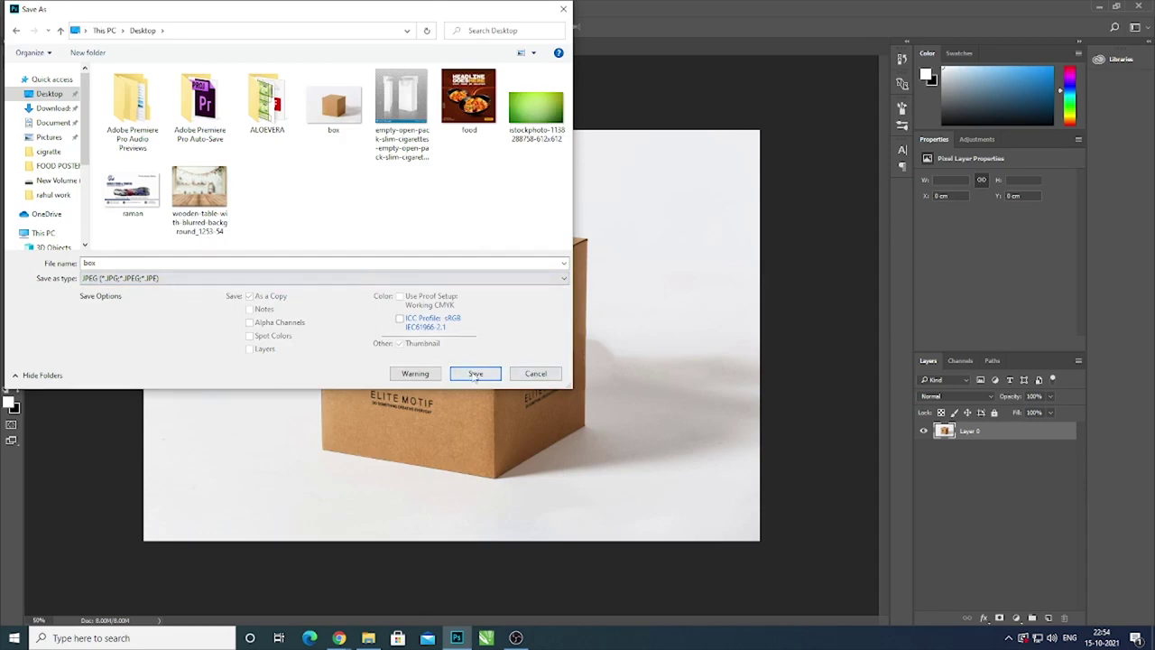
pyautogui.doubleClick(154, 262)
pyautogui.write('1')
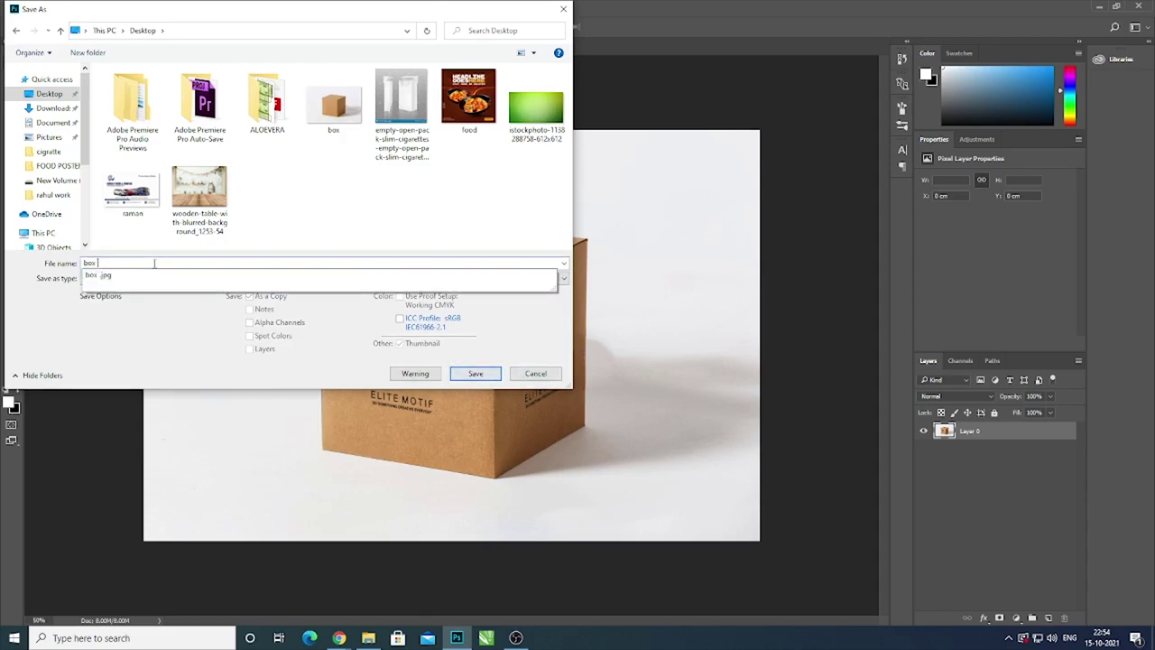
pyautogui.click(469, 374)
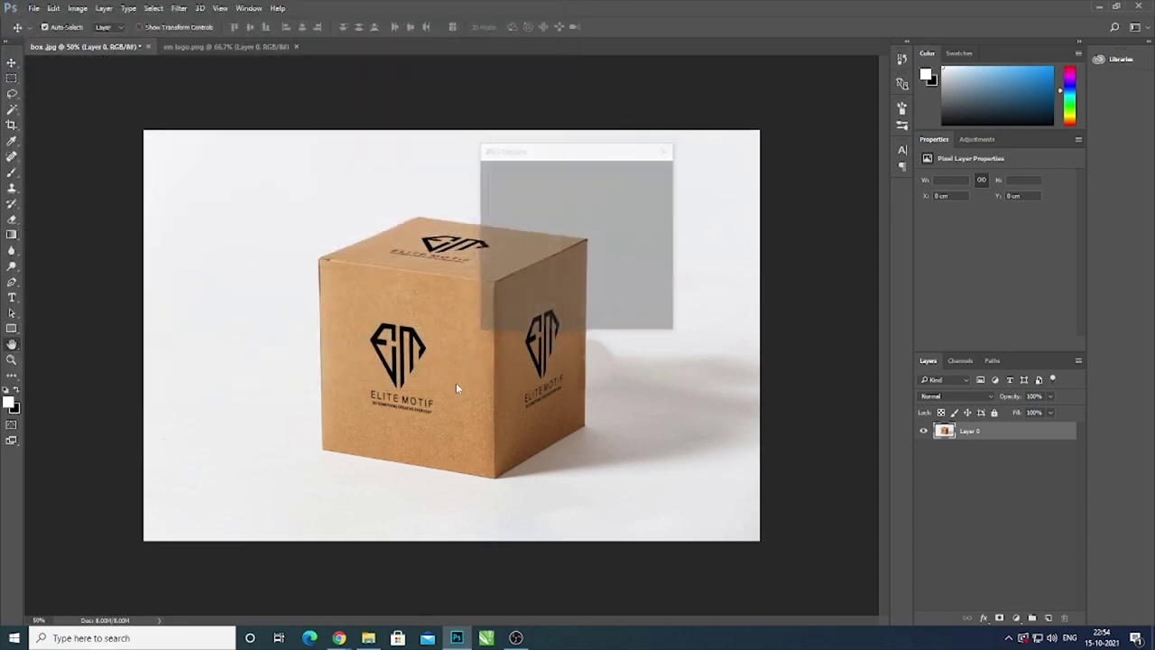
pyautogui.click(646, 171)
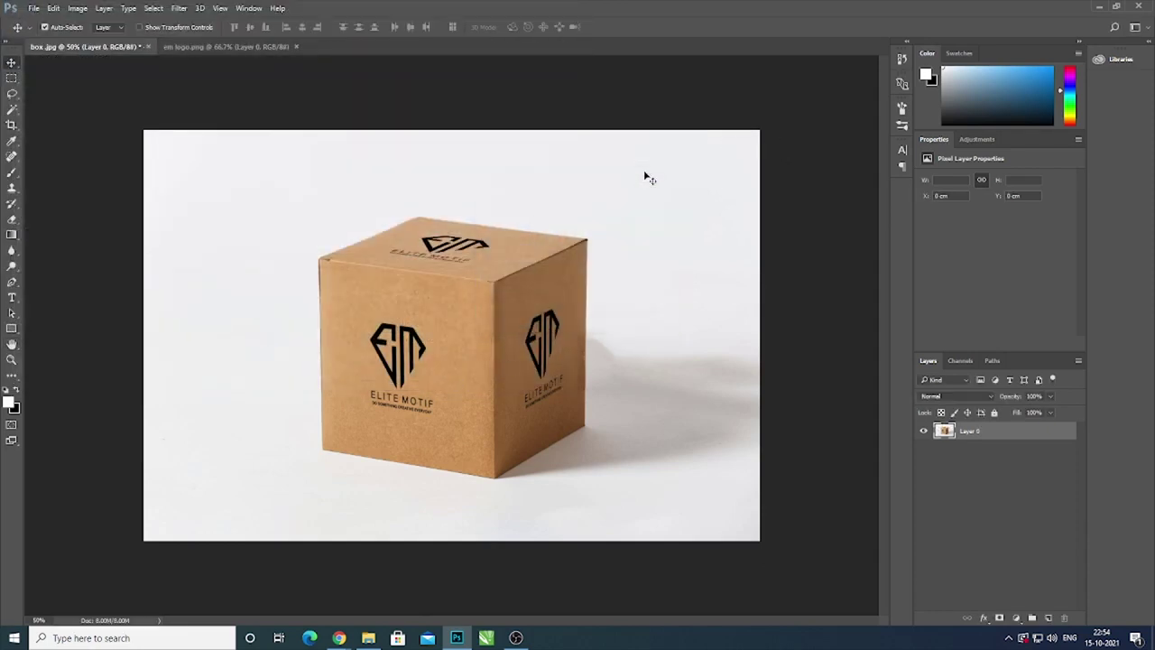
pyautogui.press('super+d')
pyautogui.doubleClick(29, 131)
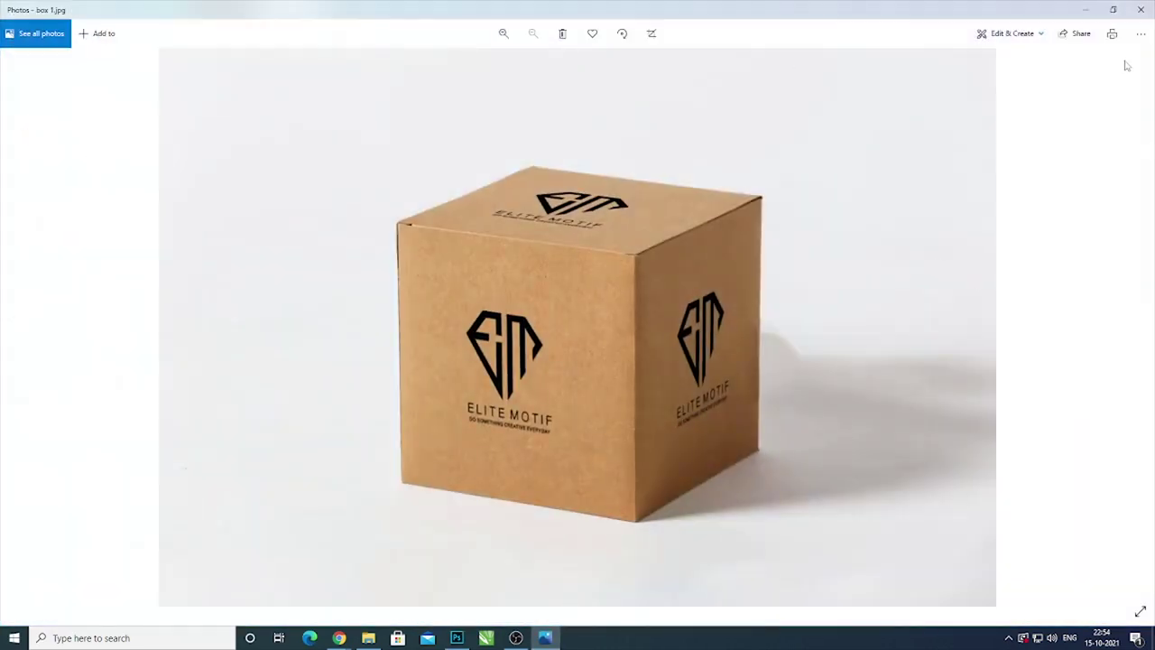
# - Close the box 1.jpg preview in Windows Photos
pyautogui.click(1143, 9)
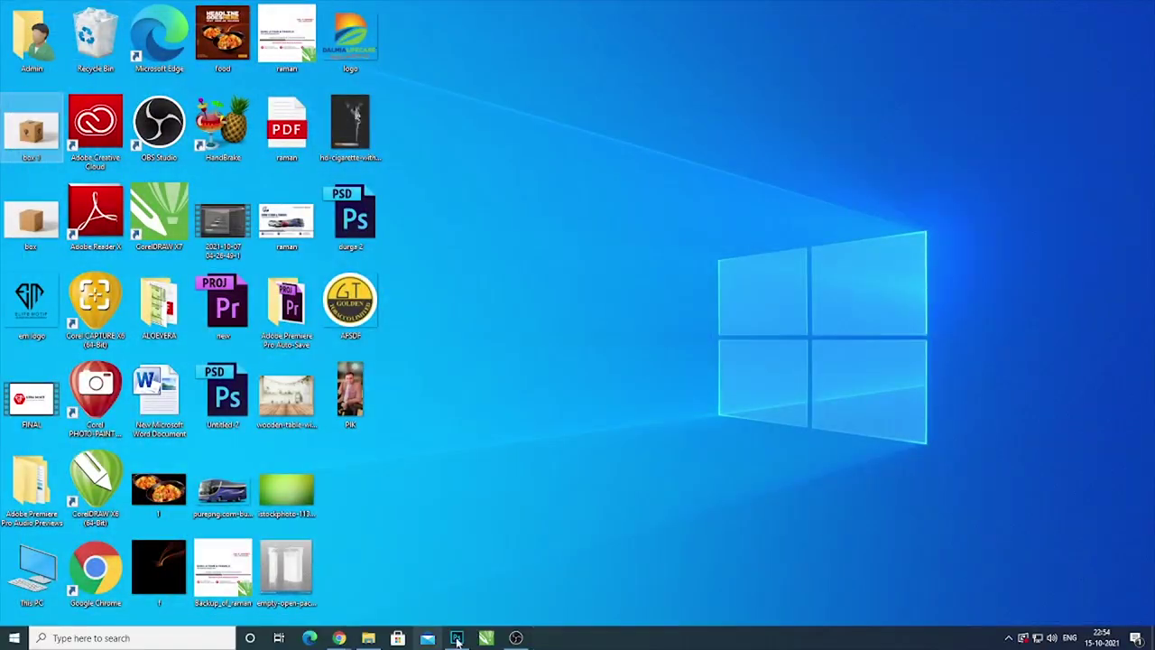